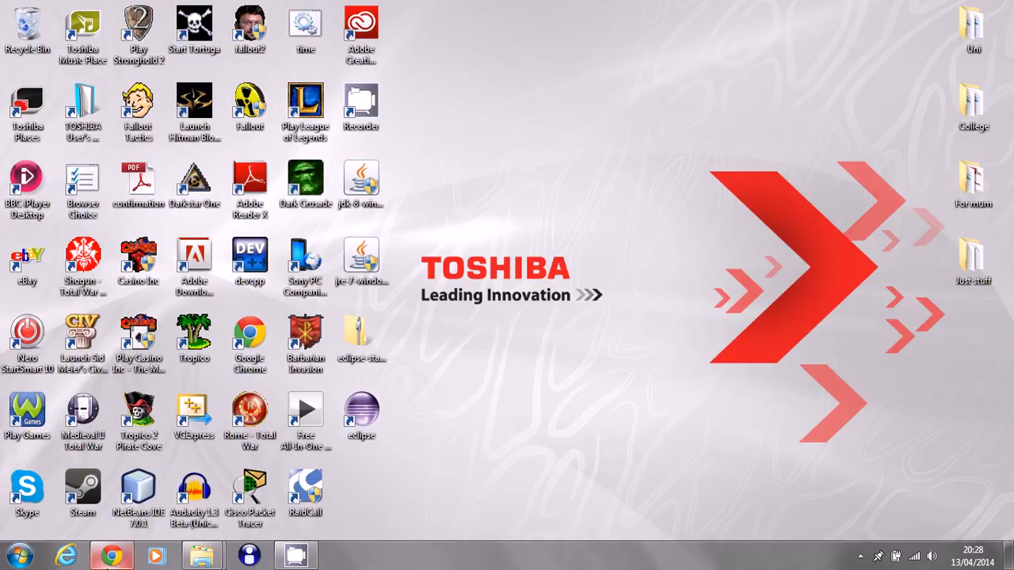
# Step: Switch to Chrome and open the Eclipse Standard 4.3.2 package page through the Eclipse site's downloads
pyautogui.moveTo(116, 558)
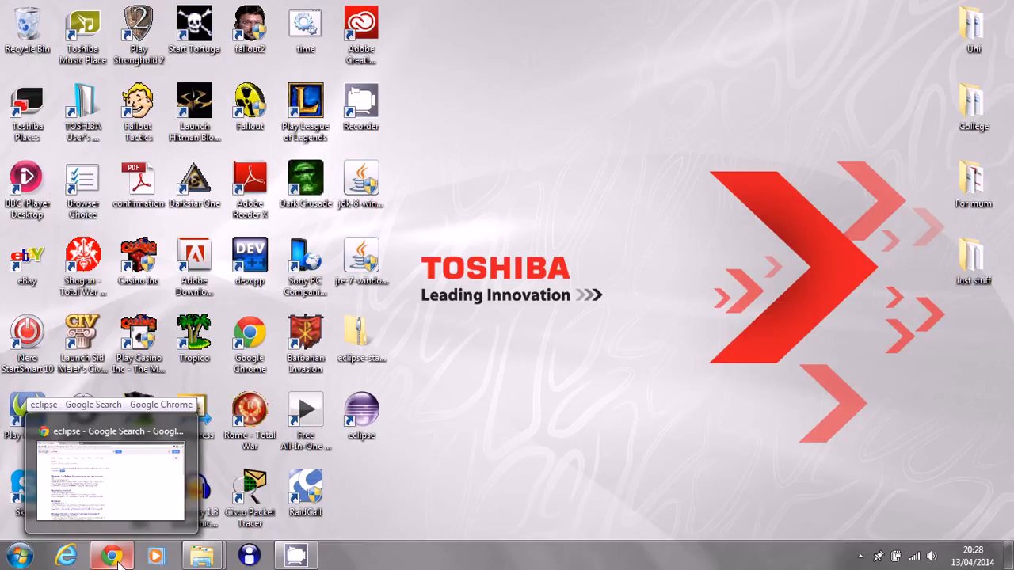
pyautogui.click(115, 558)
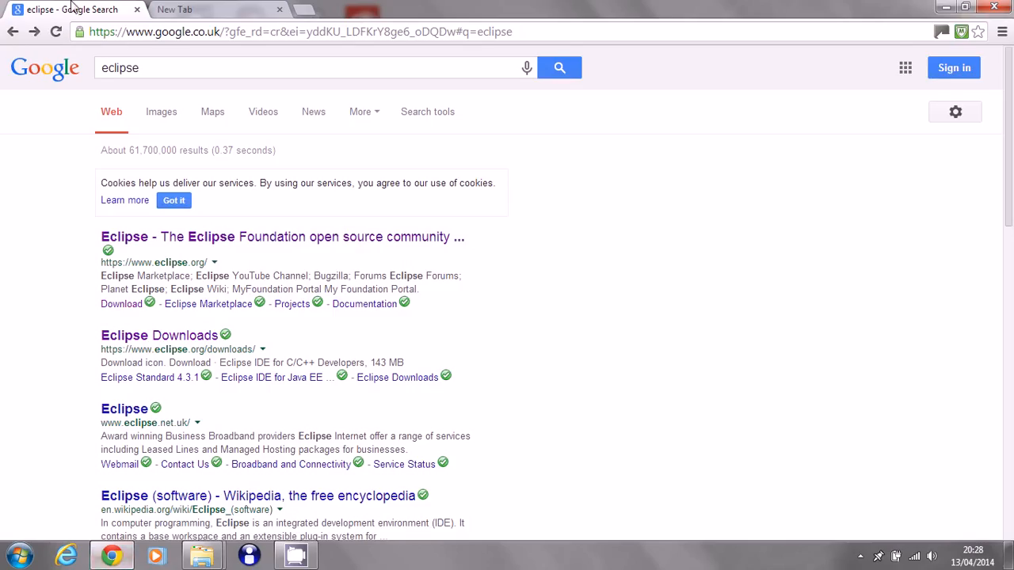
pyautogui.moveTo(141, 68); pyautogui.dragTo(89, 68)
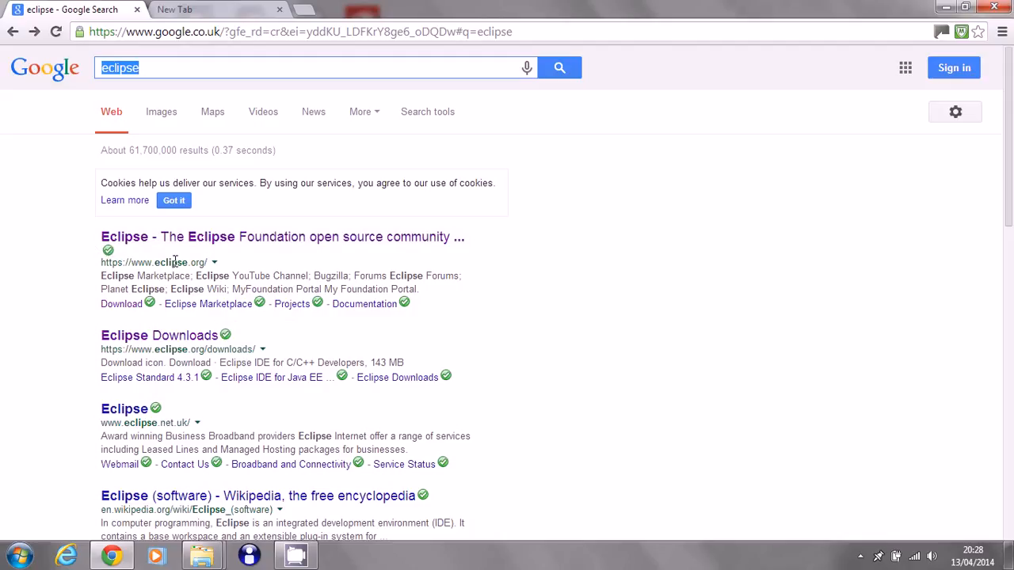
pyautogui.click(256, 236)
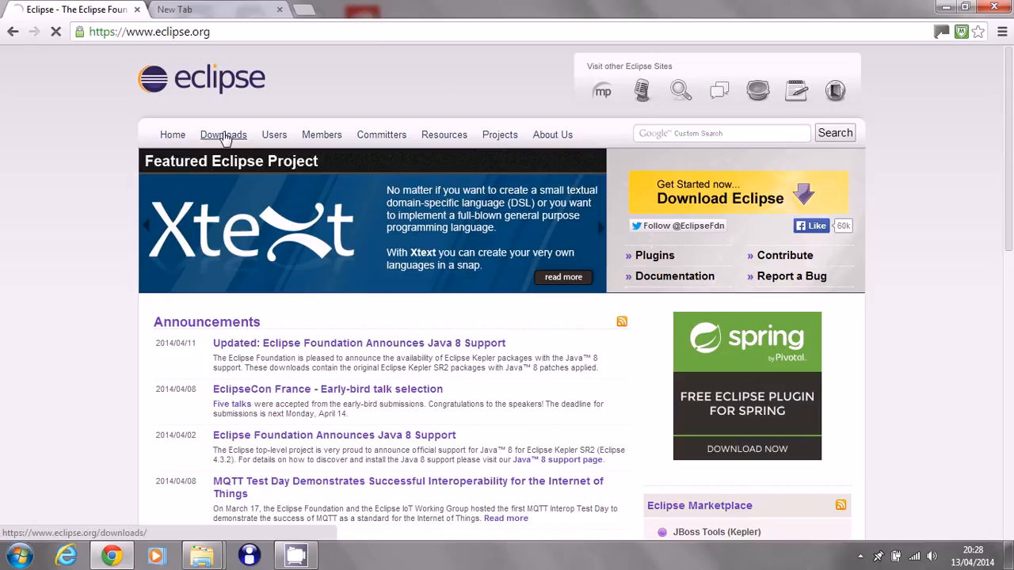
pyautogui.click(224, 136)
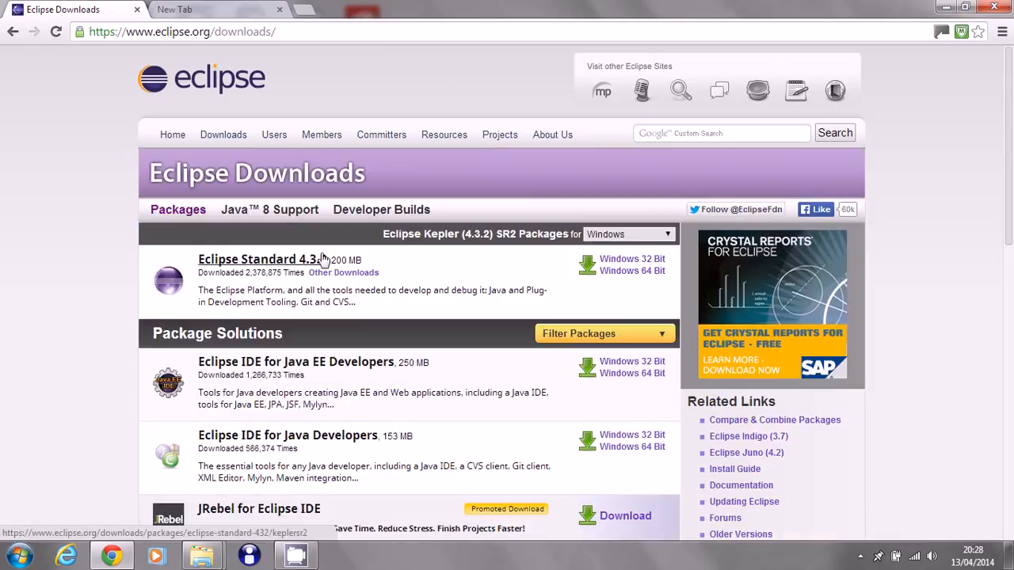
pyautogui.click(299, 266)
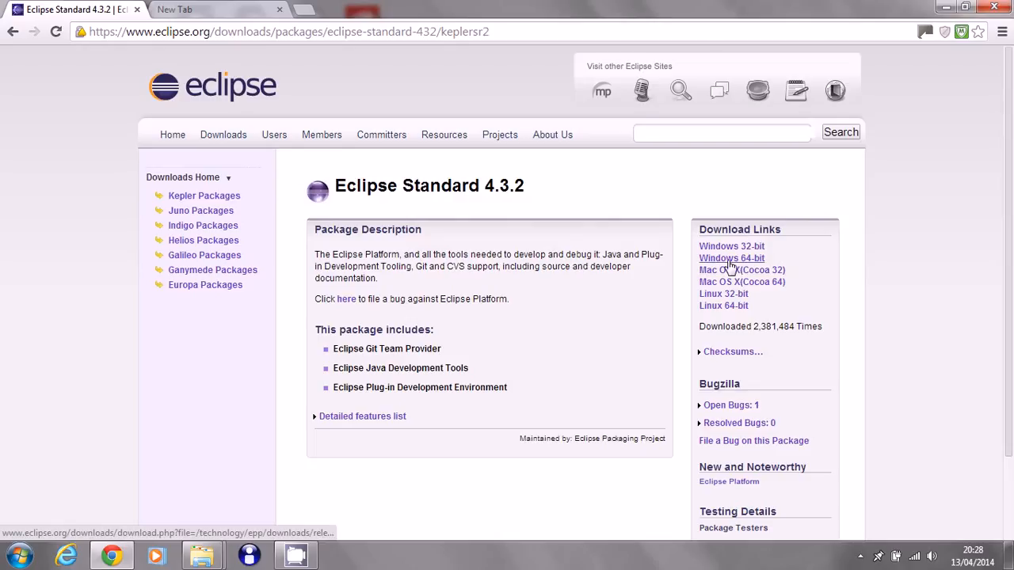
pyautogui.moveTo(700, 264); pyautogui.dragTo(832, 263)
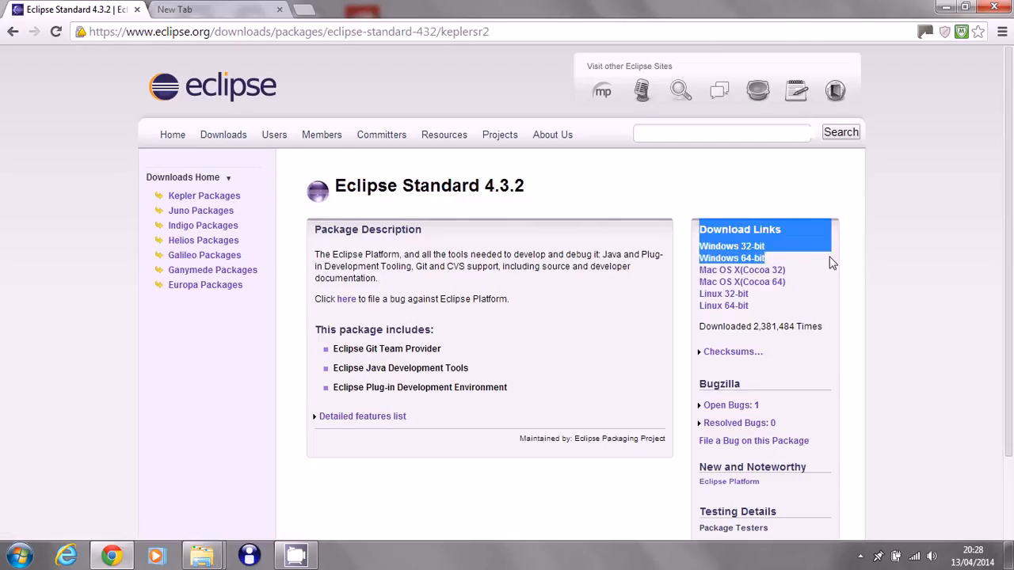
pyautogui.click(832, 263)
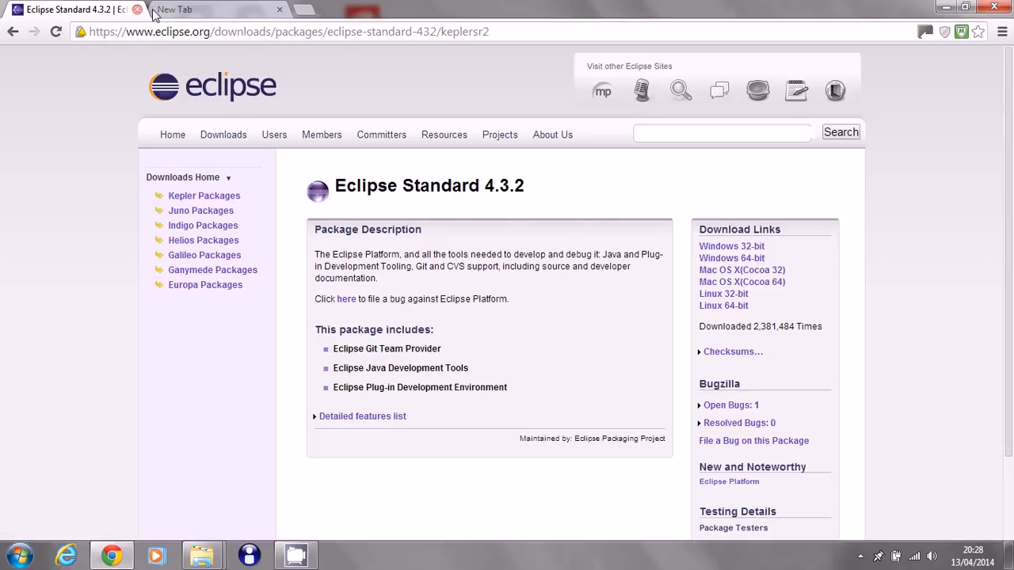
# Step: Search Google for "jdk" in the other browser tab and open Oracle's Java SE Downloads page
pyautogui.click(197, 11)
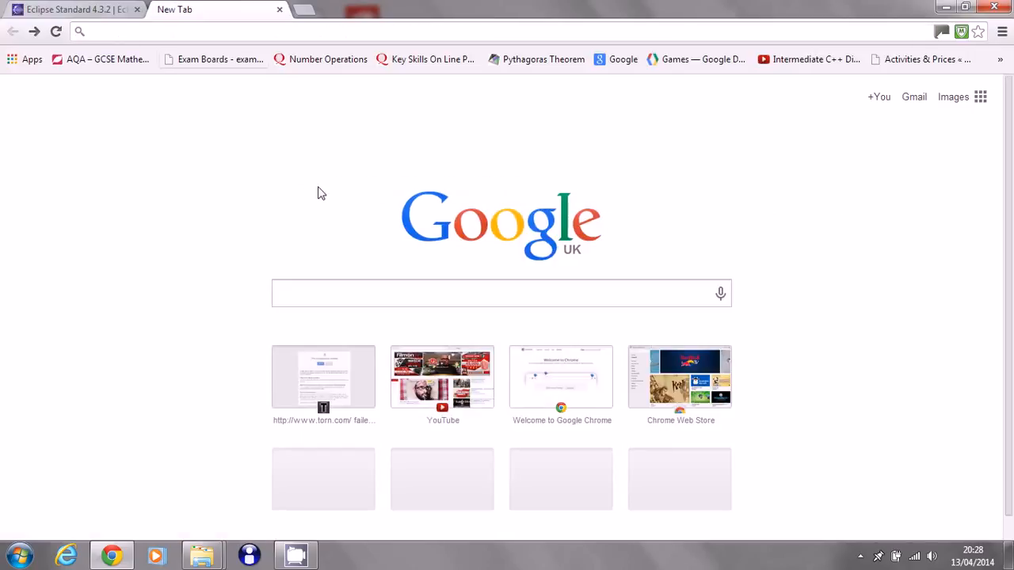
pyautogui.click(311, 283)
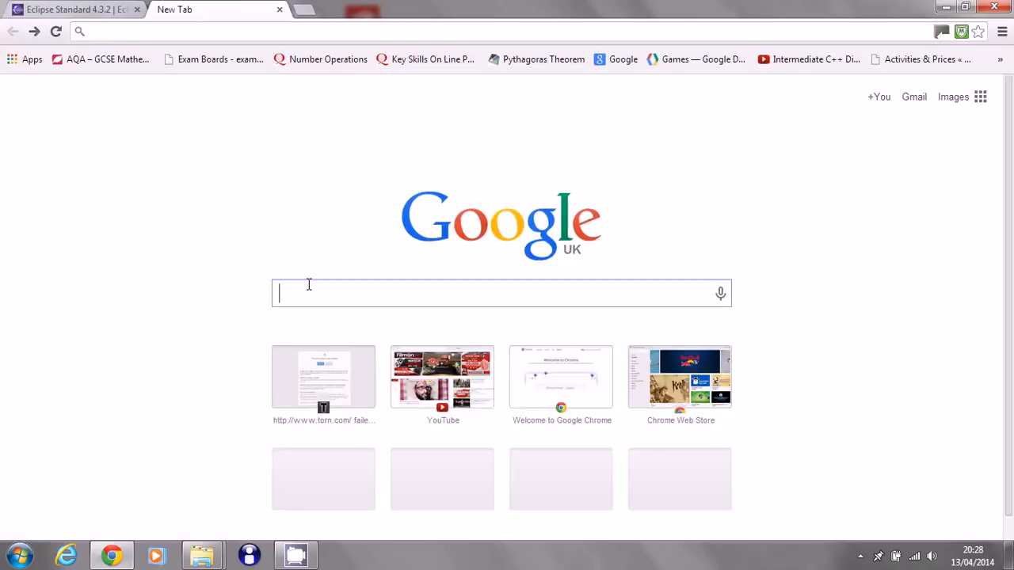
pyautogui.write('jdk')
pyautogui.press('Return')
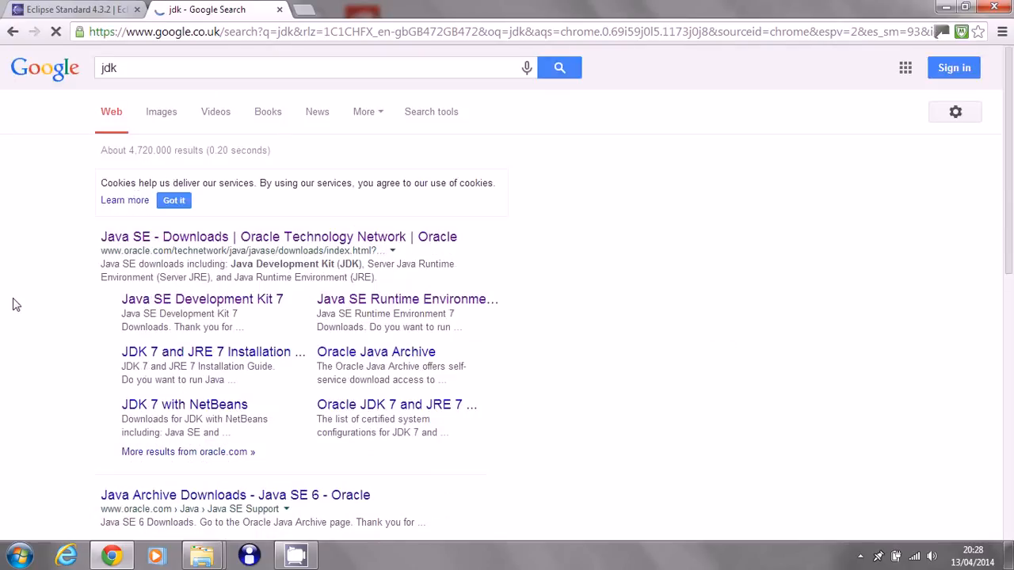
pyautogui.click(172, 243)
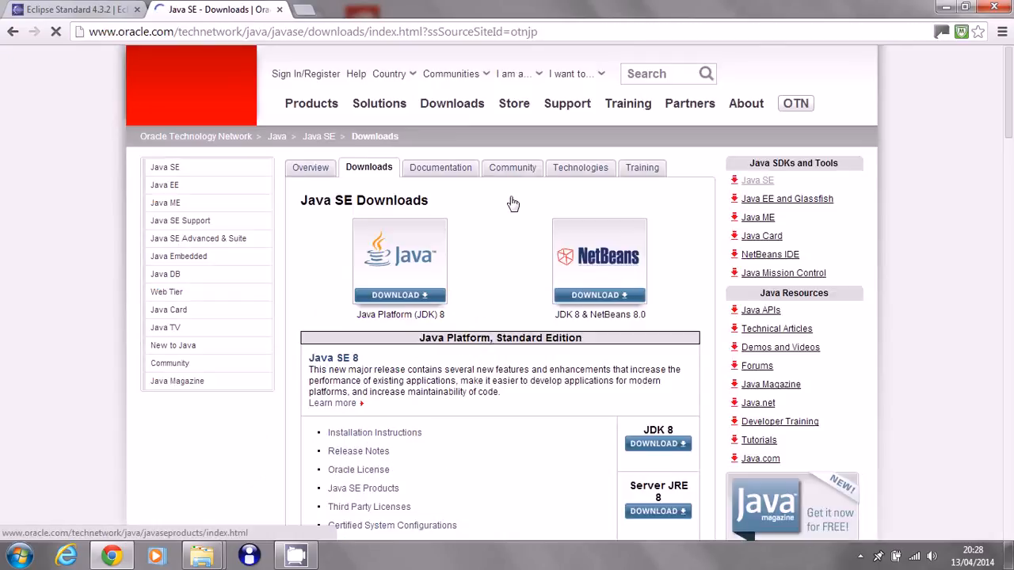
# Step: Open the JDK 8 download page, accept the license agreement, and highlight the Windows x64 entry
pyautogui.scroll(-2, 532, 202)
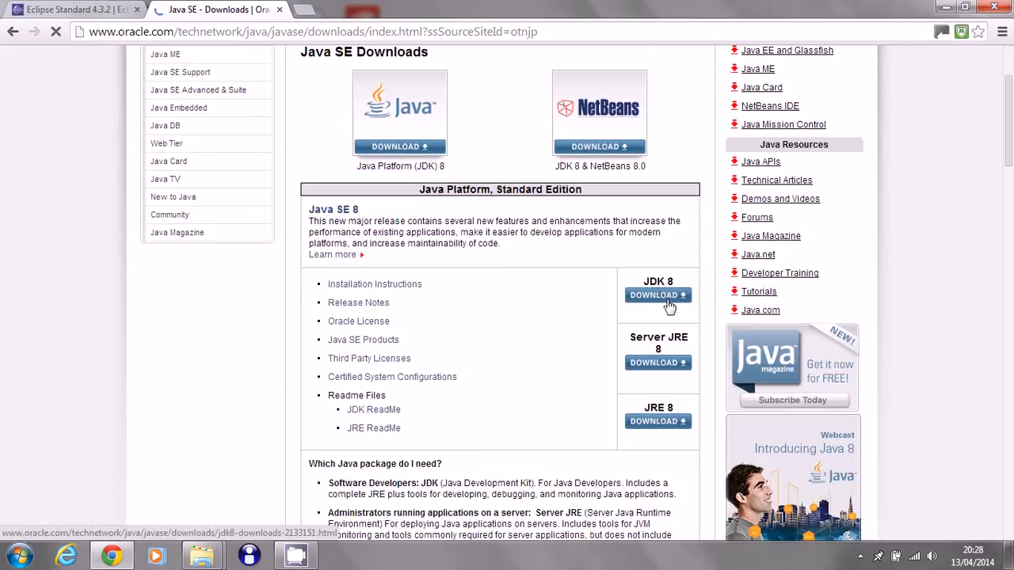
pyautogui.click(668, 298)
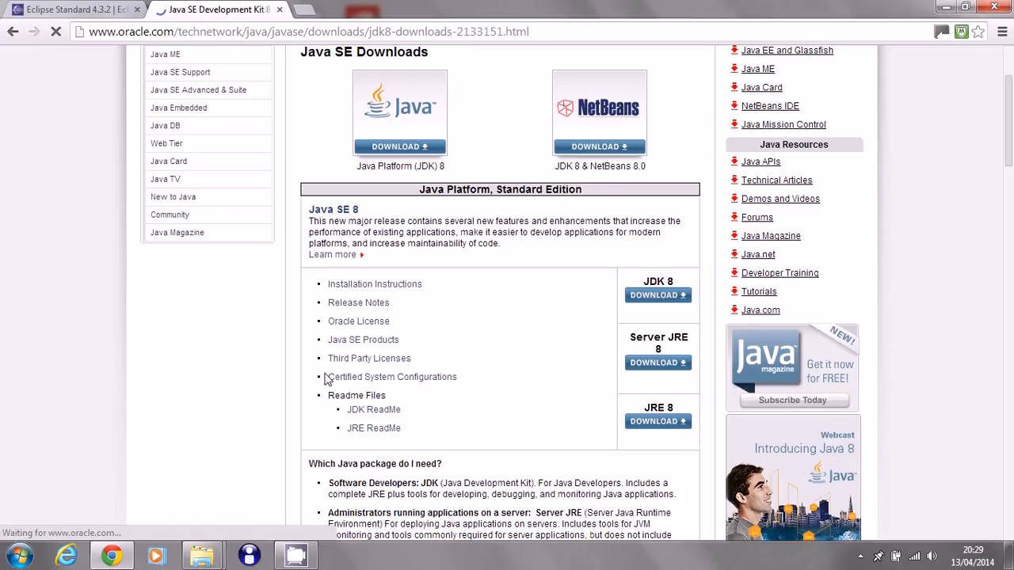
pyautogui.scroll(-4, 314, 337)
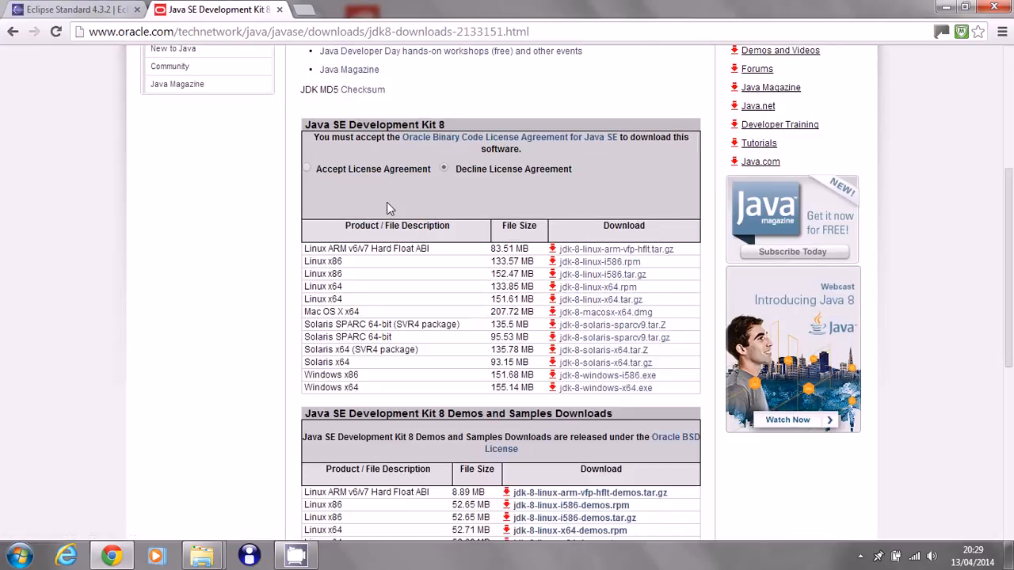
pyautogui.click(308, 169)
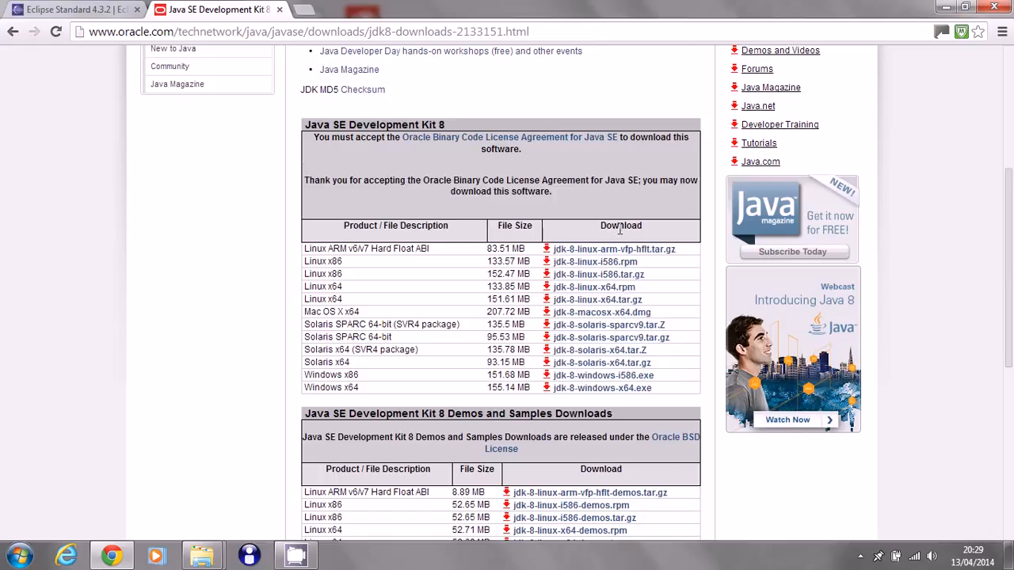
pyautogui.moveTo(308, 388); pyautogui.dragTo(369, 388)
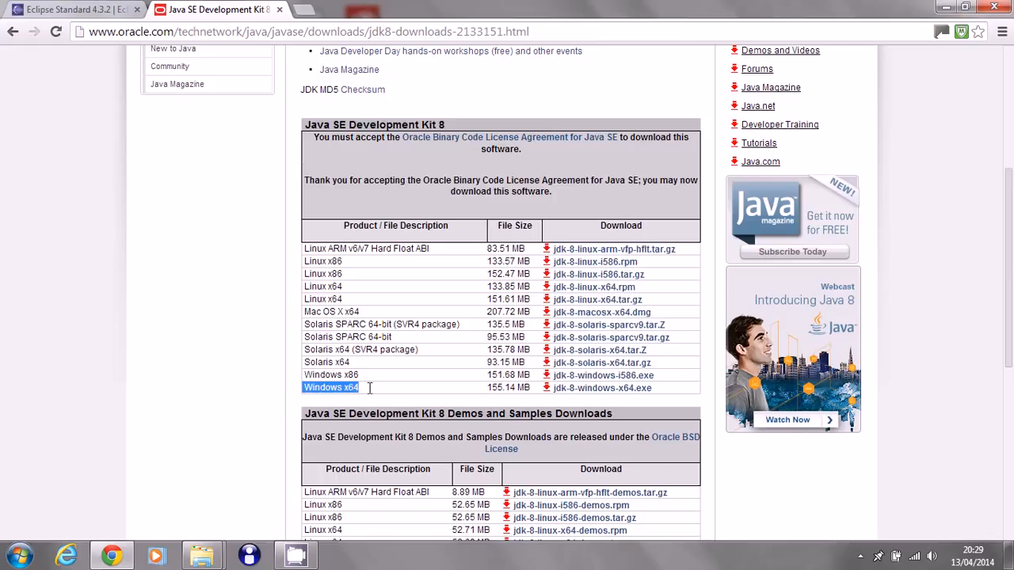
pyautogui.click(87, 8)
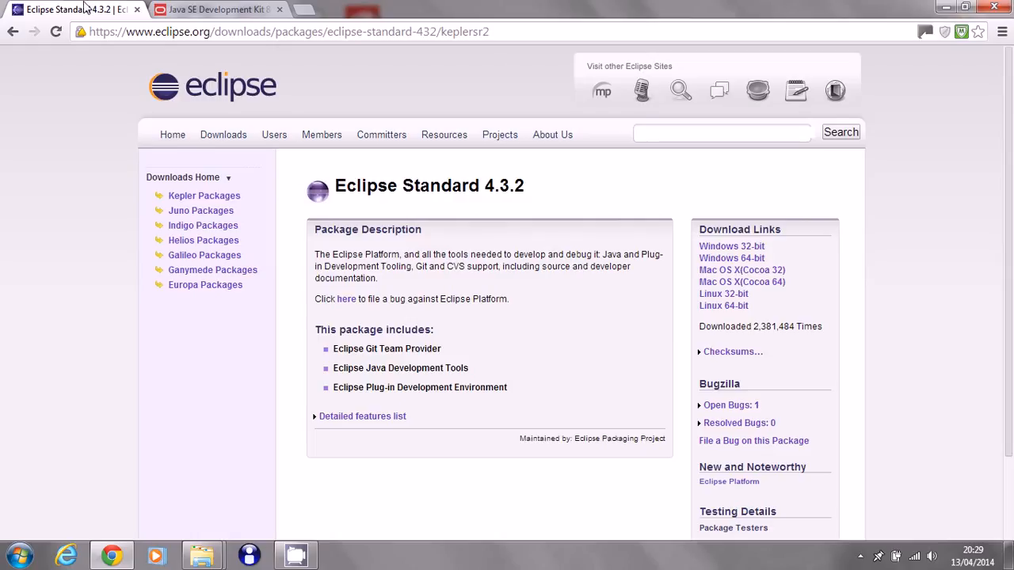
pyautogui.click(221, 8)
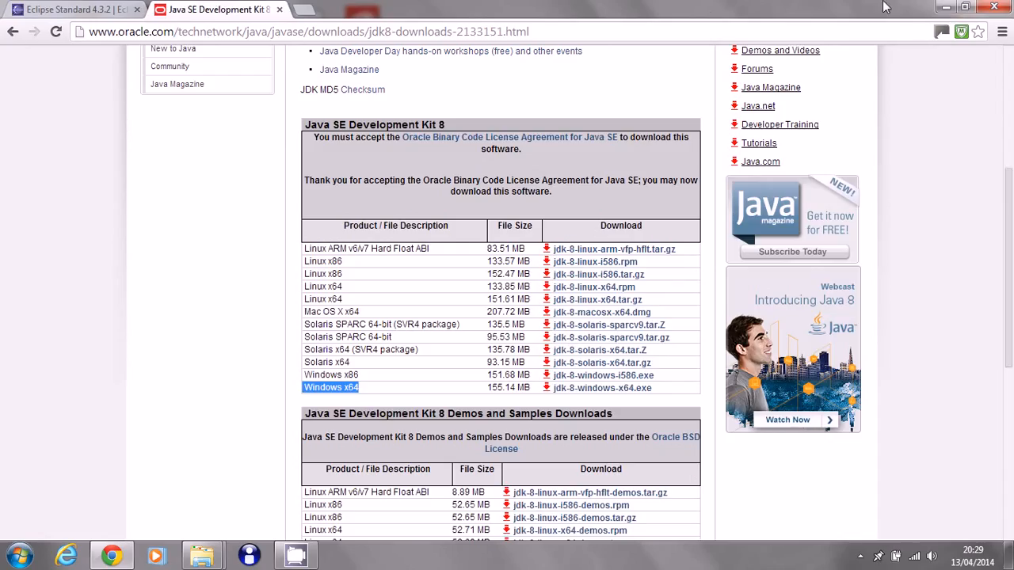
# Step: Minimize the browser and point out the downloaded JDK, JRE and Eclipse files on the desktop
pyautogui.click(942, 6)
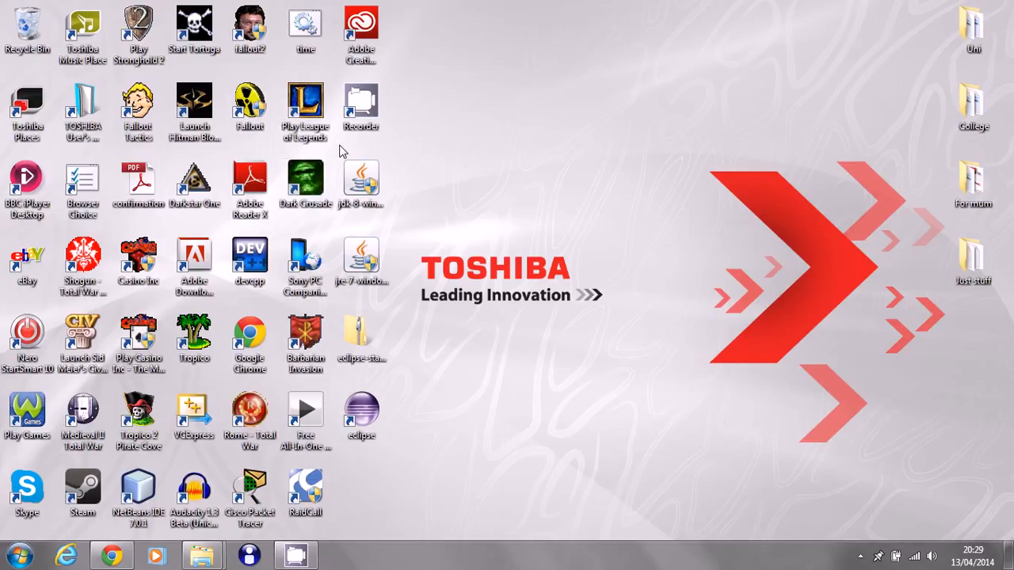
pyautogui.moveTo(339, 146); pyautogui.dragTo(405, 492)
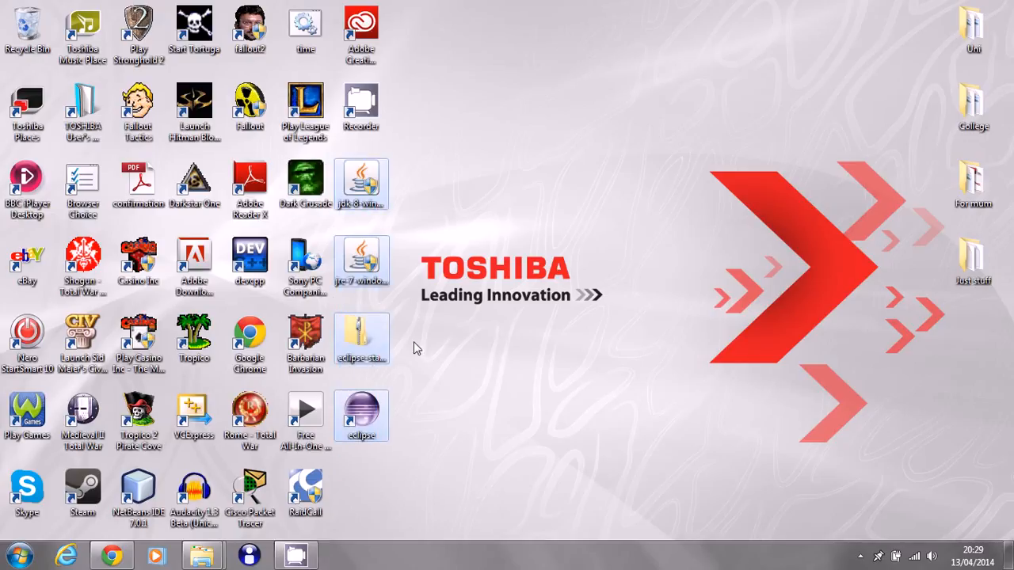
pyautogui.moveTo(411, 347); pyautogui.dragTo(335, 319)
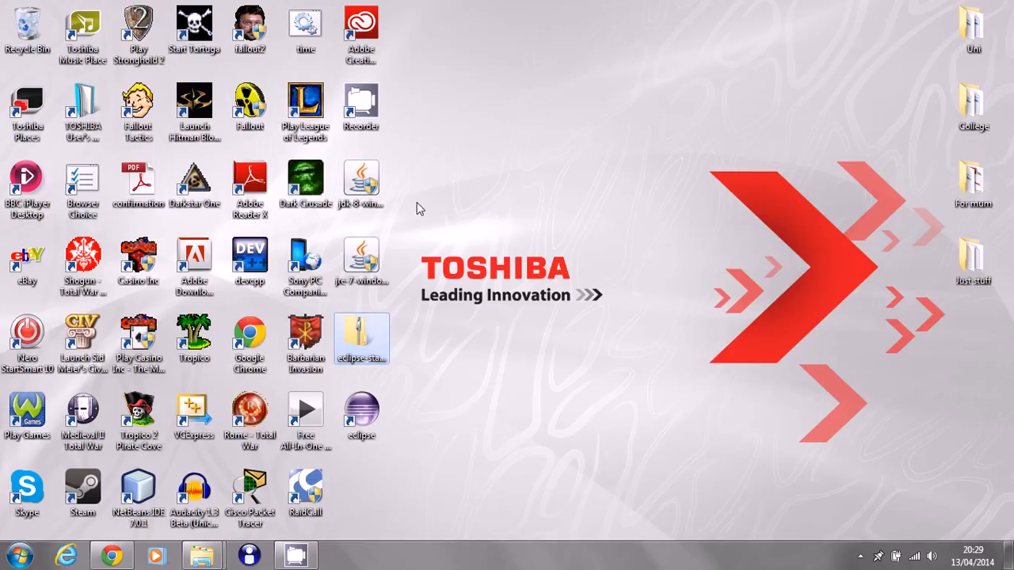
pyautogui.moveTo(414, 198); pyautogui.dragTo(340, 166)
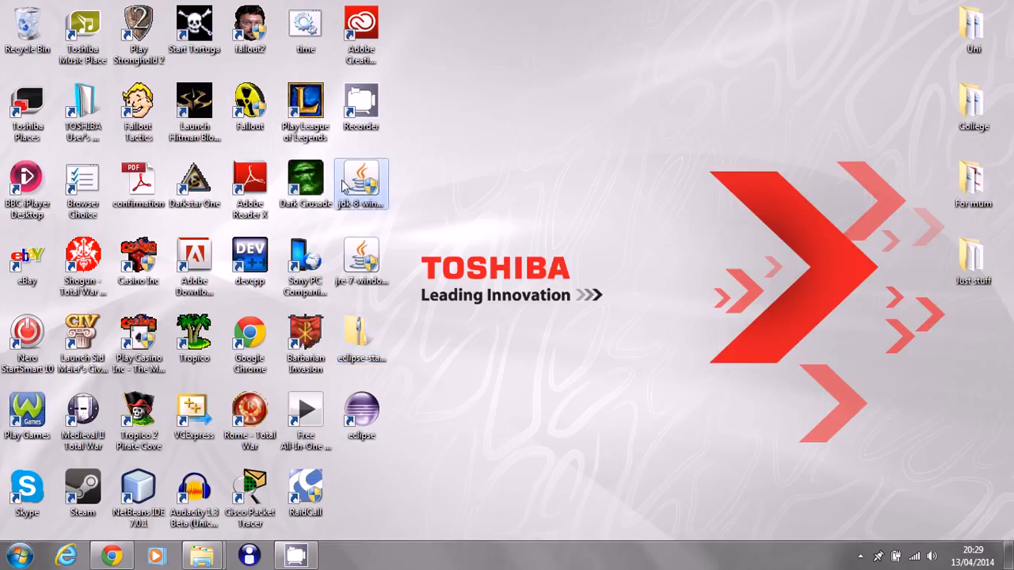
pyautogui.moveTo(423, 298); pyautogui.dragTo(342, 229)
pyautogui.click(419, 282)
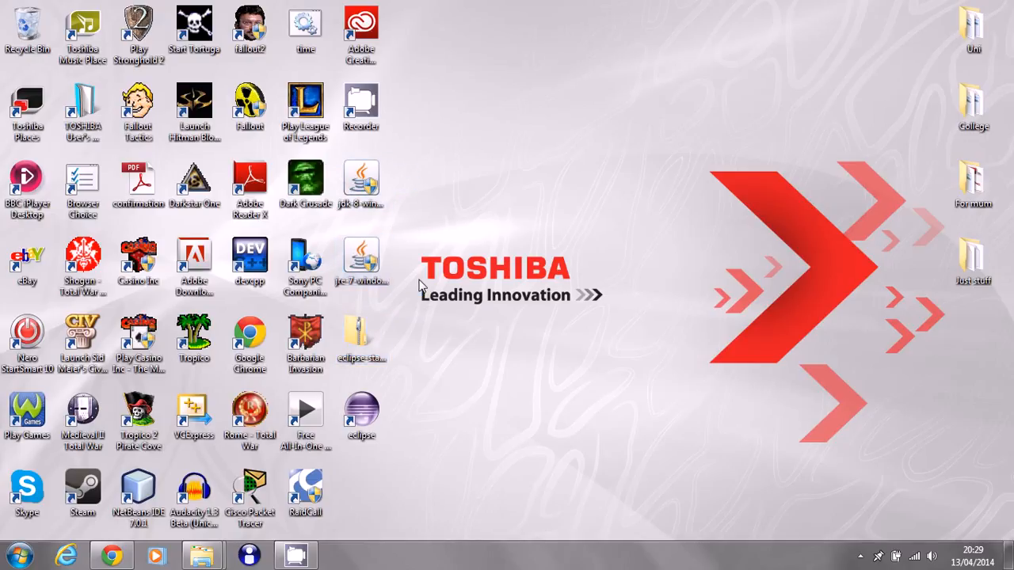
# Step: Start extracting the Eclipse zip archive with C:\Program Files\Eclipse as the destination, and cancel the extraction
pyautogui.rightClick(362, 335)
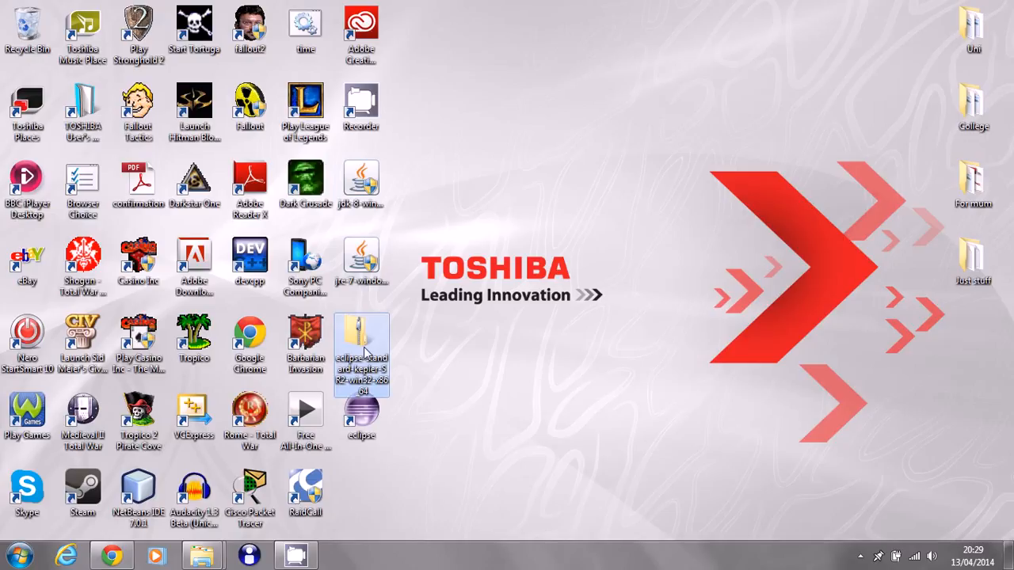
pyautogui.click(438, 108)
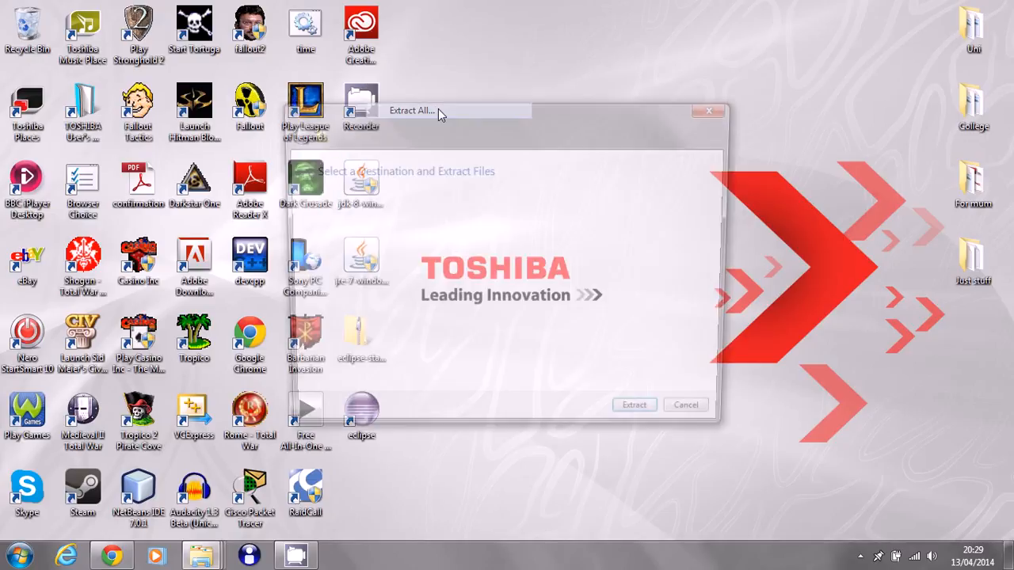
pyautogui.click(690, 214)
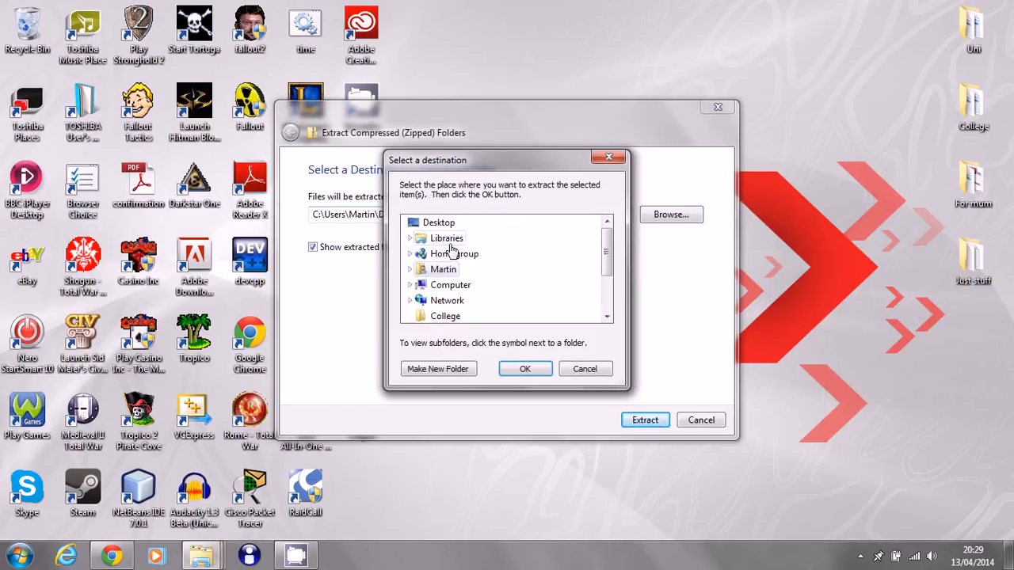
pyautogui.doubleClick(450, 286)
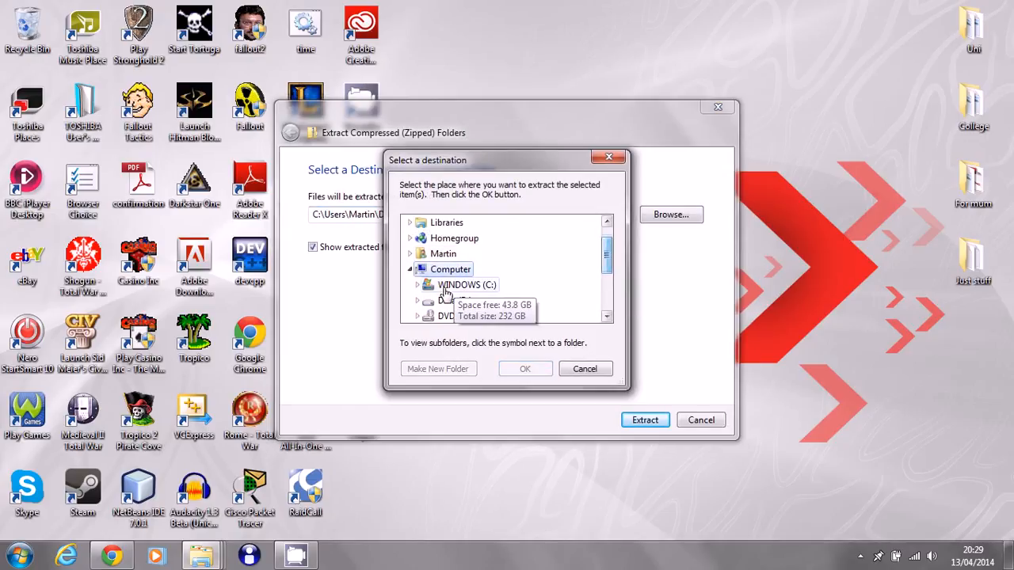
pyautogui.doubleClick(456, 286)
pyautogui.moveTo(607, 239)
pyautogui.mouseDown()
pyautogui.moveTo(607, 259)
pyautogui.moveTo(607, 236)
pyautogui.moveTo(606, 245)
pyautogui.mouseUp()
pyautogui.click(446, 271)
pyautogui.scroll(1, 502, 267)
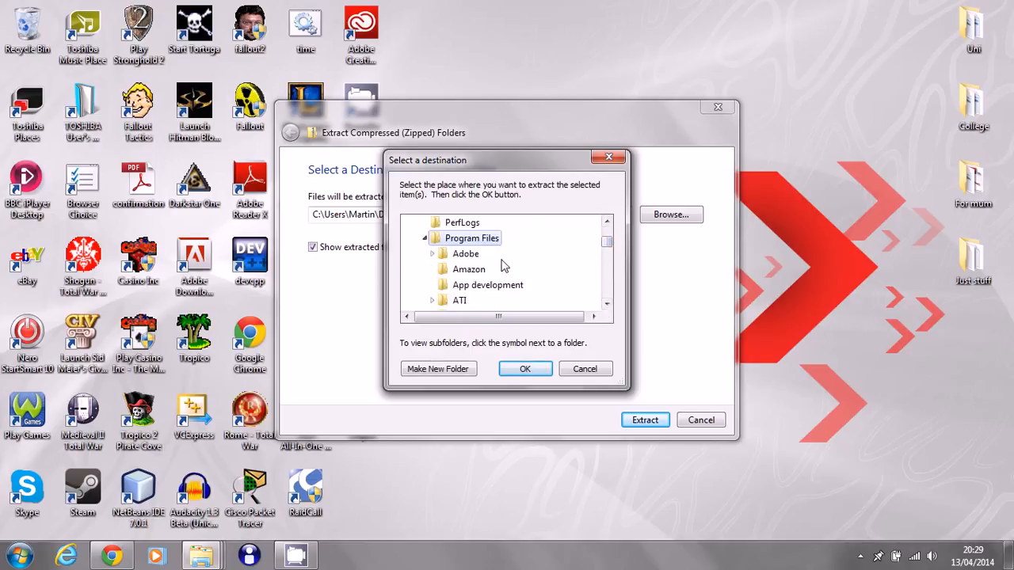
pyautogui.scroll(-1, 500, 270)
pyautogui.scroll(-2, 499, 267)
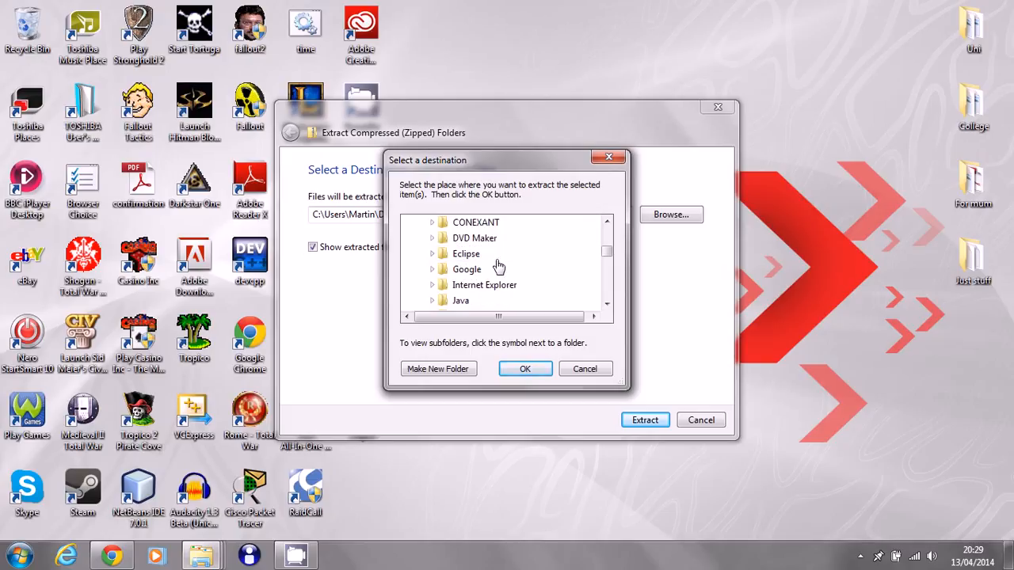
pyautogui.click(496, 257)
pyautogui.click(522, 369)
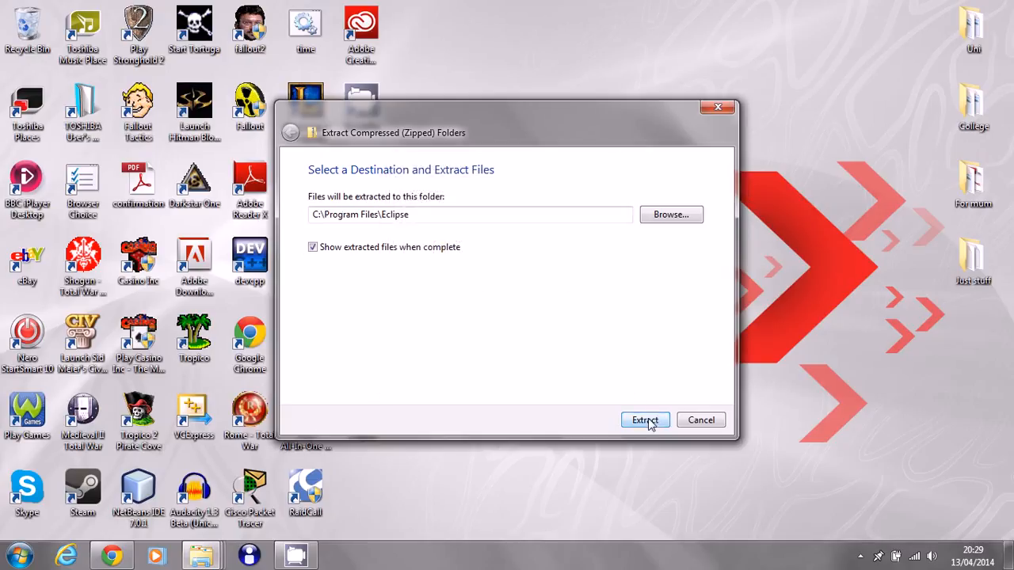
pyautogui.click(701, 421)
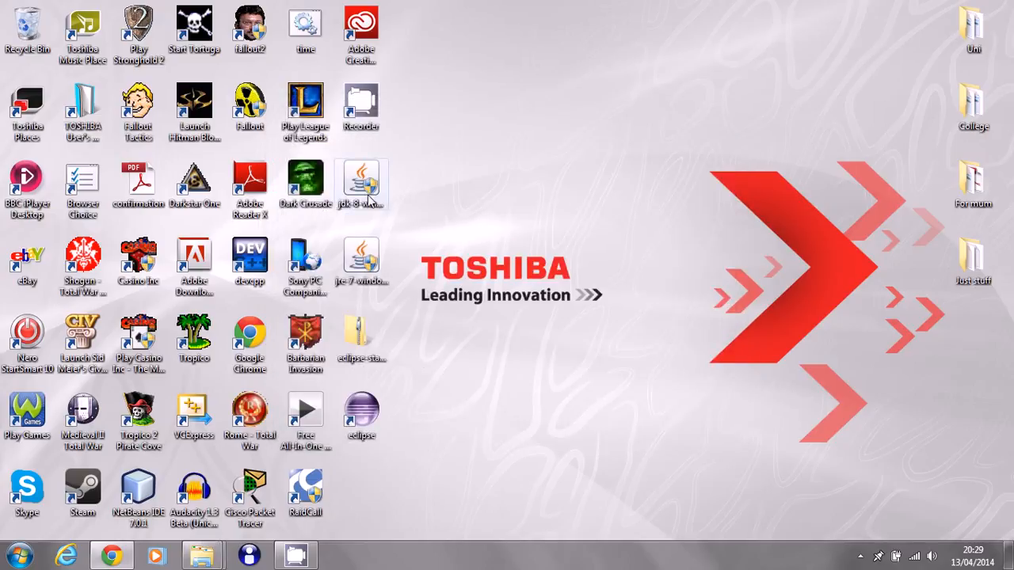
pyautogui.rightClick(367, 197)
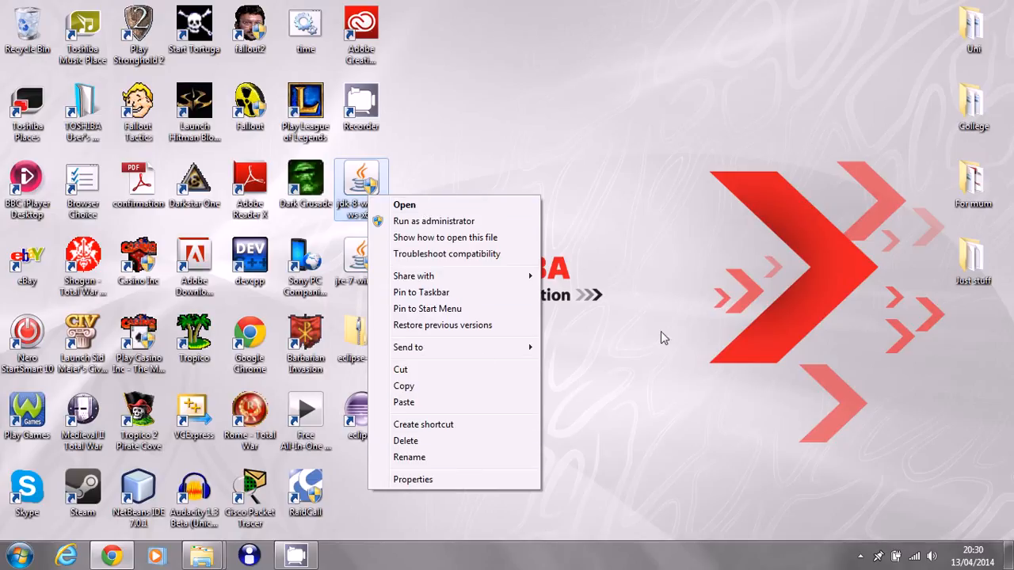
pyautogui.click(625, 270)
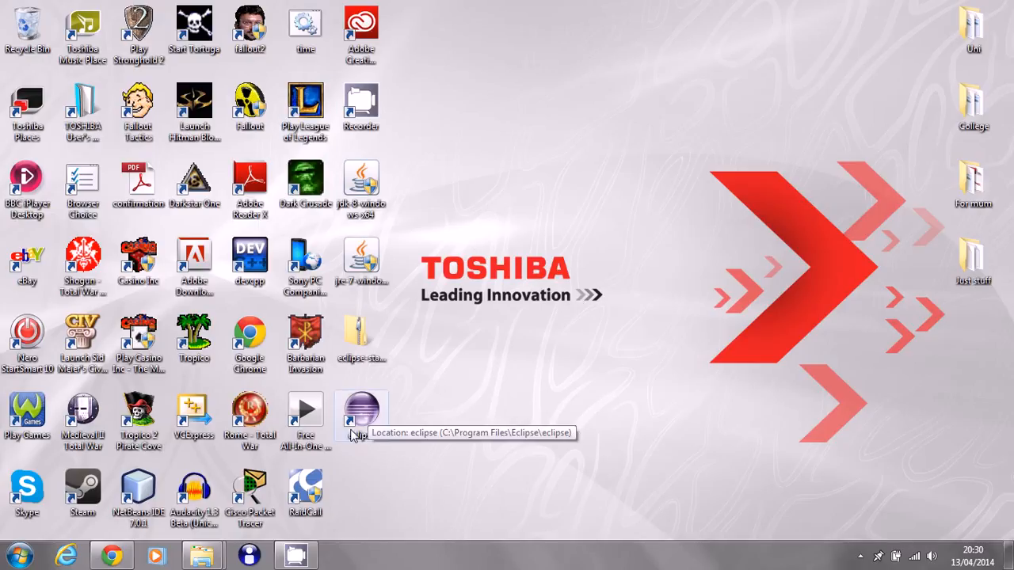
# Step: Try to launch Eclipse from the C:\Program Files\Eclipse\eclipse folder, dismiss the error, and minimize the folder window
pyautogui.moveTo(202, 555)
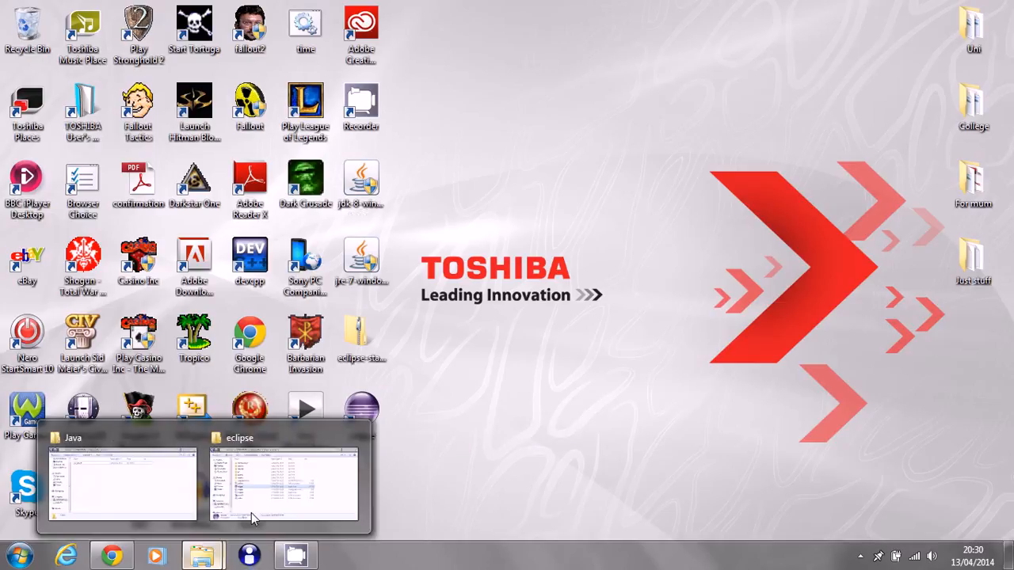
pyautogui.click(252, 465)
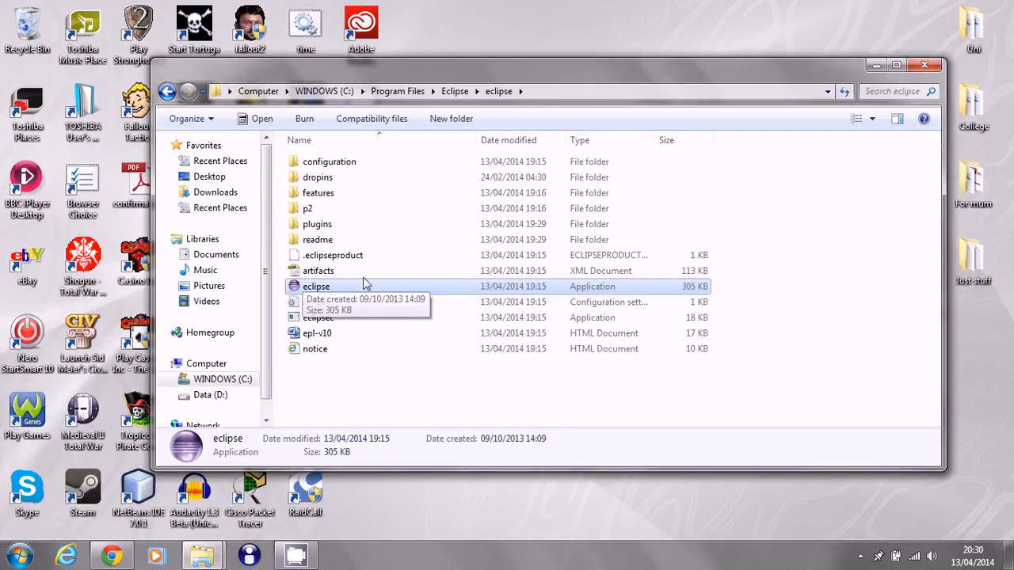
pyautogui.doubleClick(349, 287)
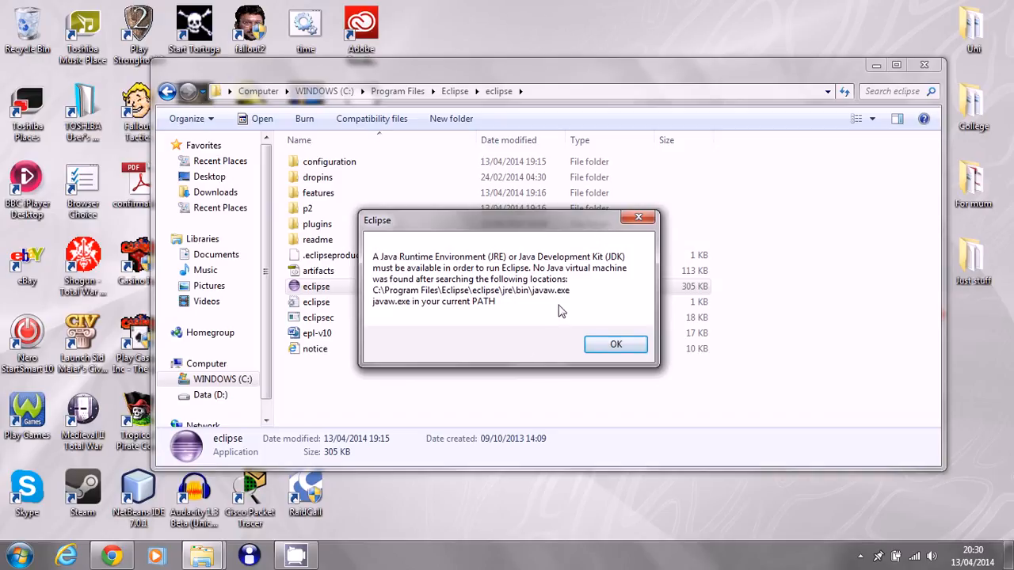
pyautogui.click(610, 347)
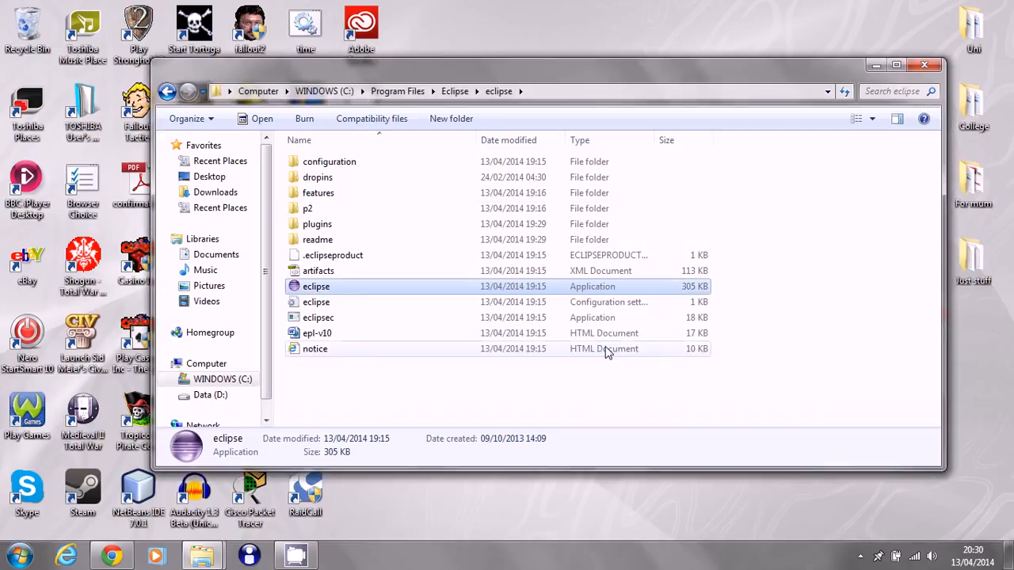
pyautogui.click(877, 65)
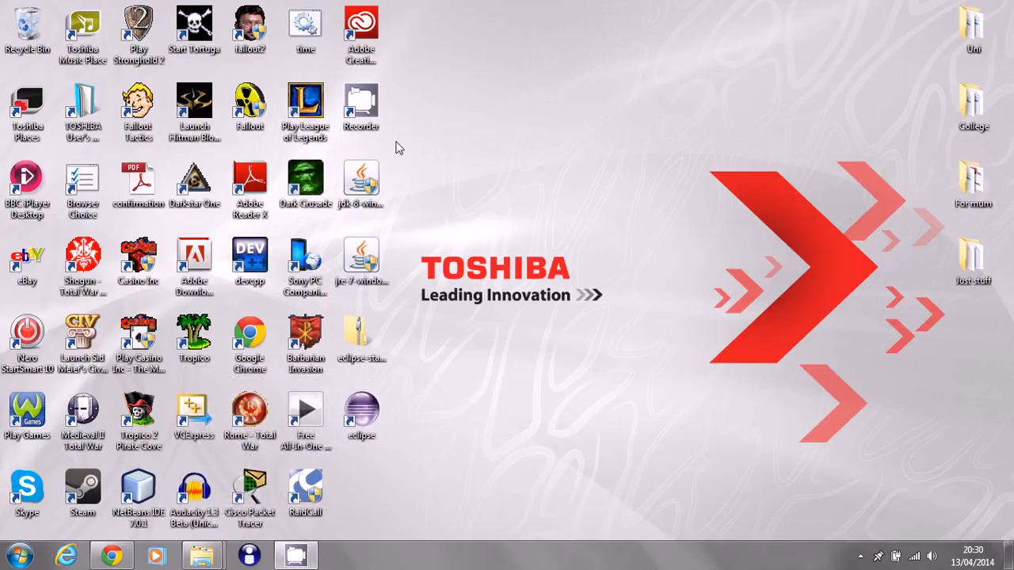
# Step: Launch the jdk-8-windows-x64 installer from the desktop
pyautogui.click(367, 195)
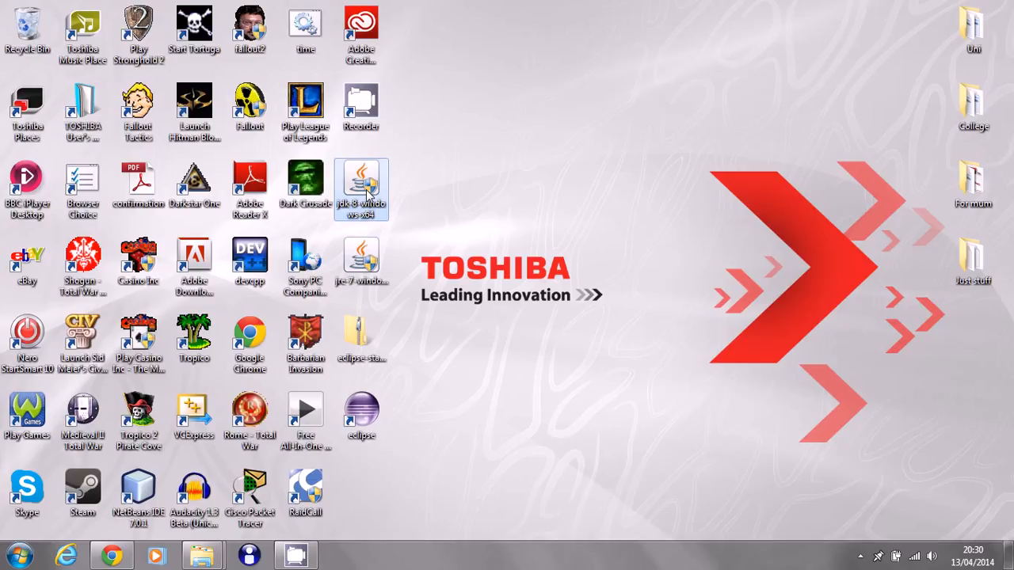
pyautogui.doubleClick(367, 194)
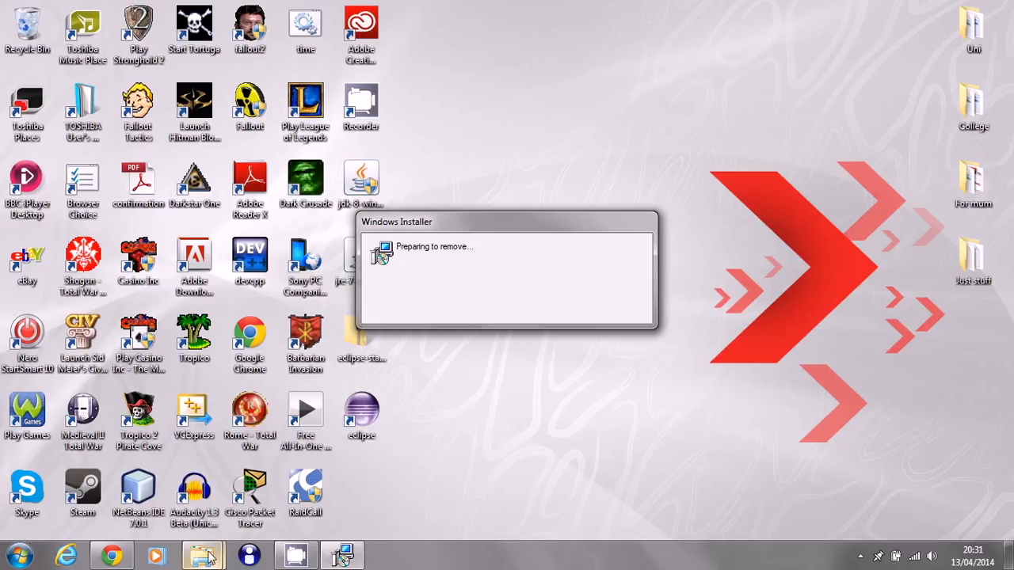
pyautogui.moveTo(207, 559)
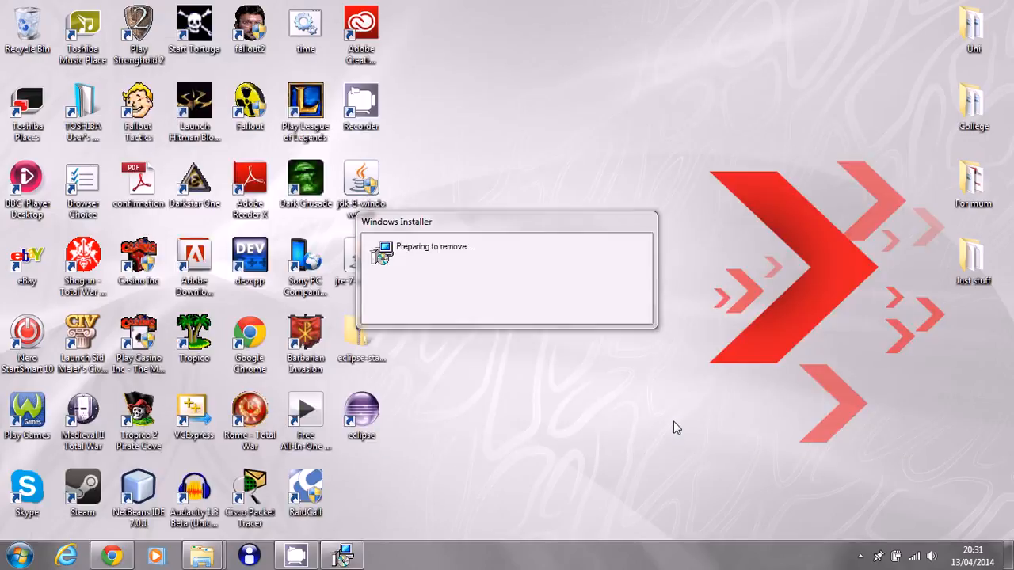
pyautogui.click(861, 557)
pyautogui.rightClick(872, 458)
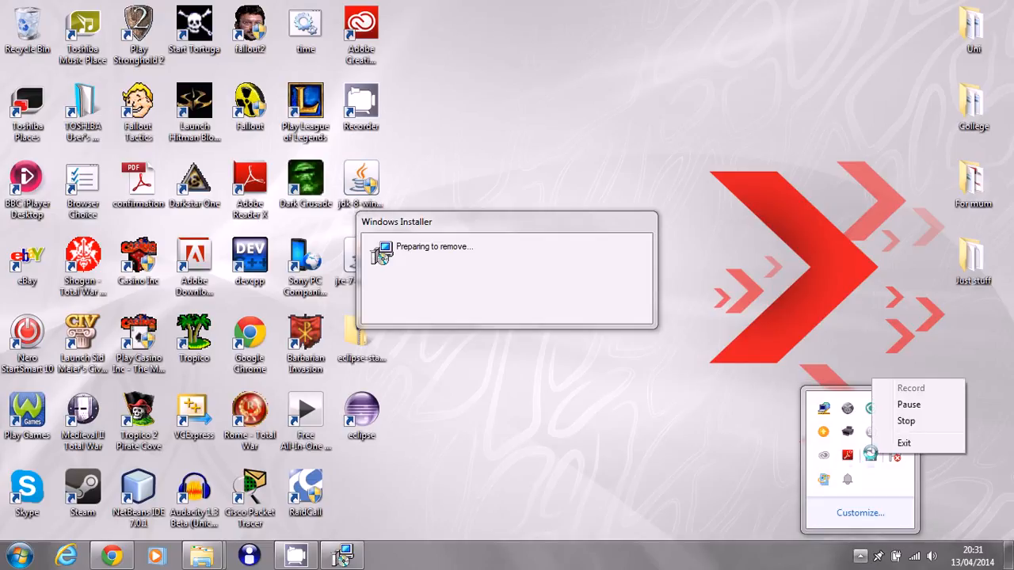
pyautogui.click(911, 414)
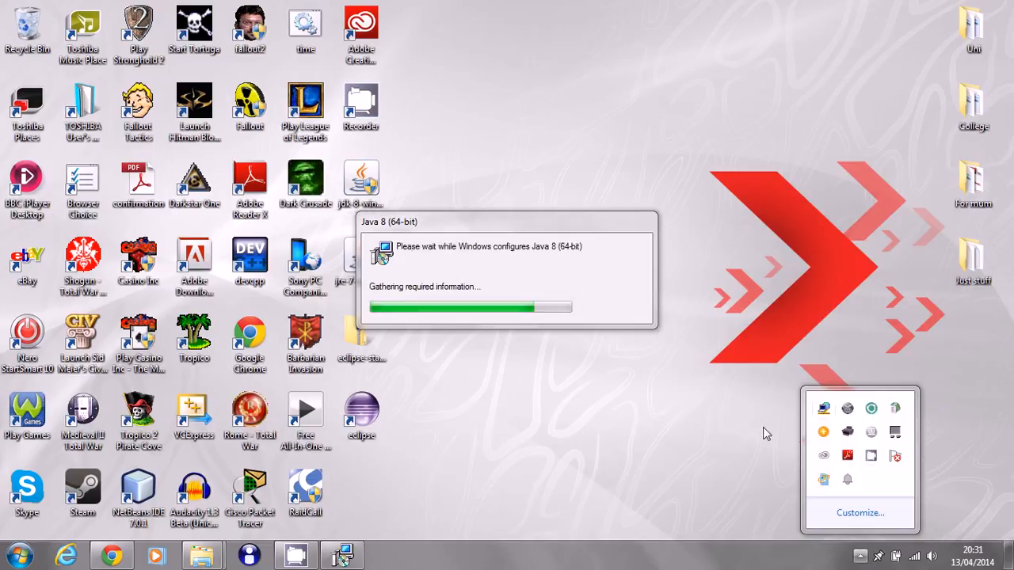
pyautogui.click(663, 400)
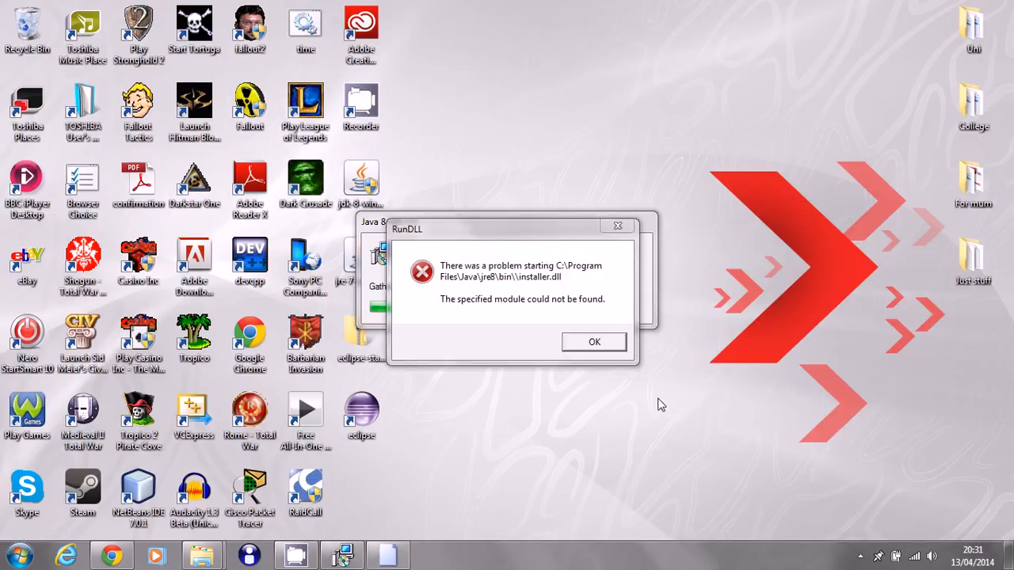
pyautogui.click(859, 557)
pyautogui.click(869, 453)
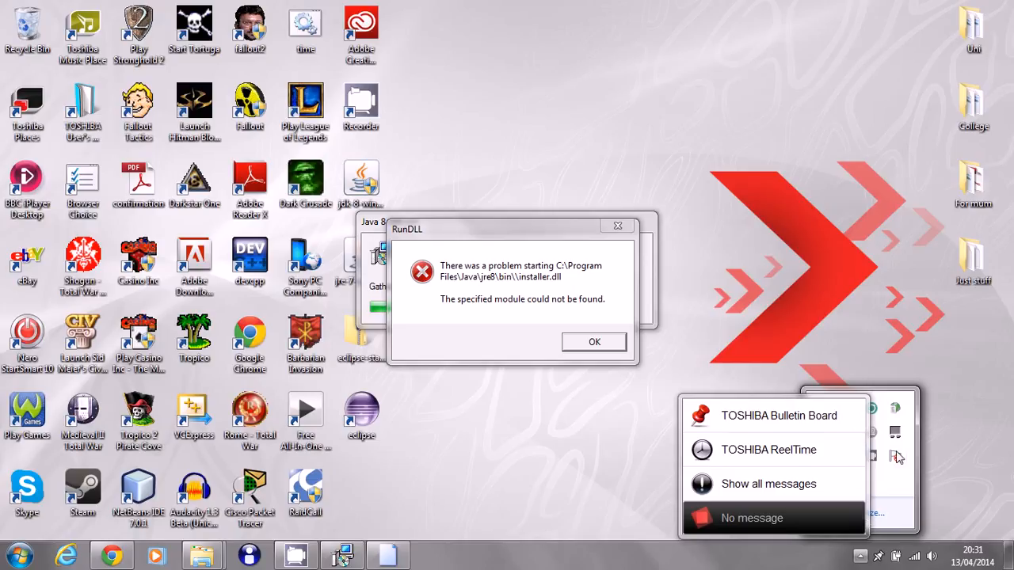
pyautogui.rightClick(877, 450)
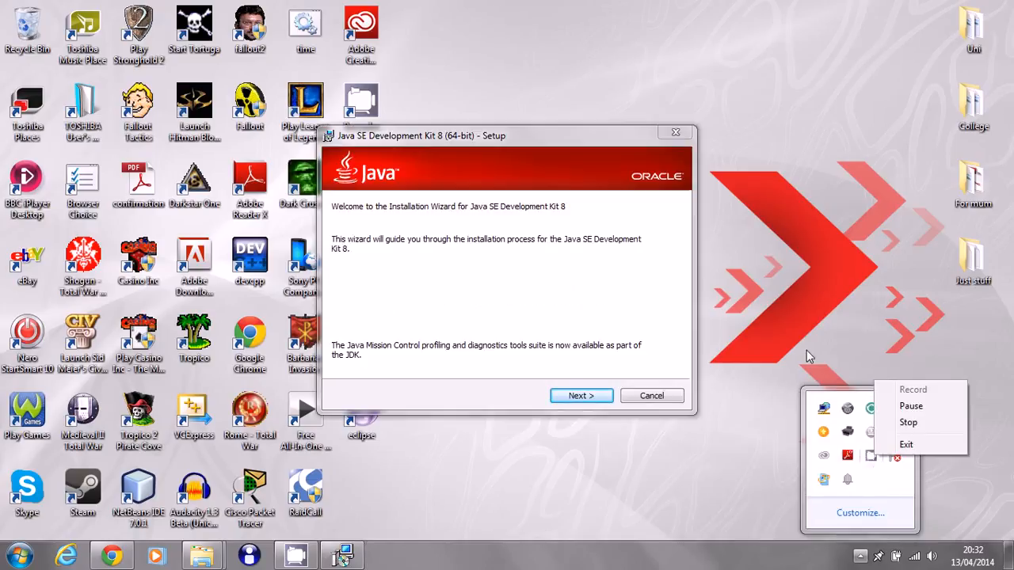
pyautogui.click(646, 302)
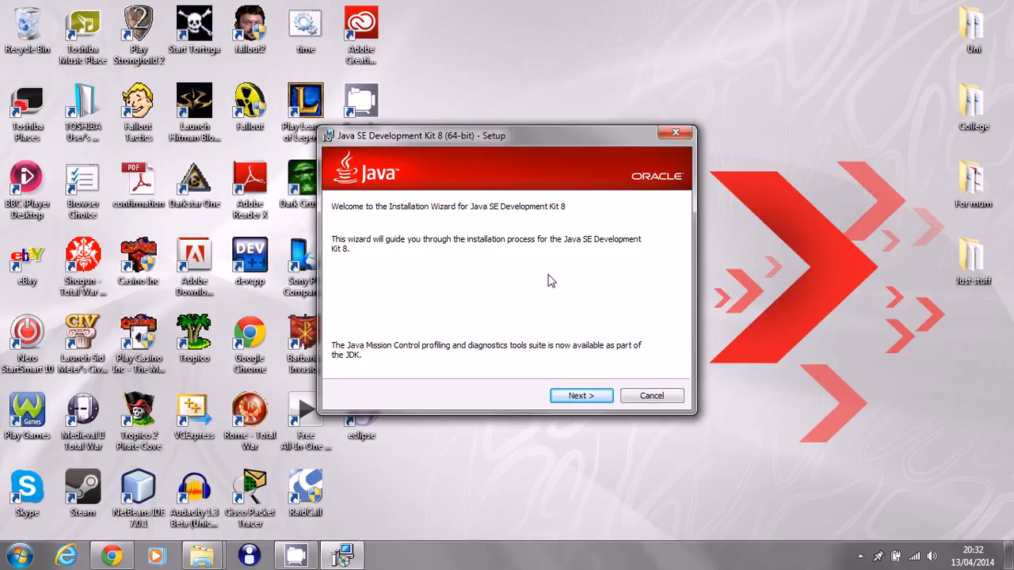
# Step: Start installing JDK 8 with the default features into C:\Program Files\Java\jdk1.8.0\
pyautogui.click(579, 396)
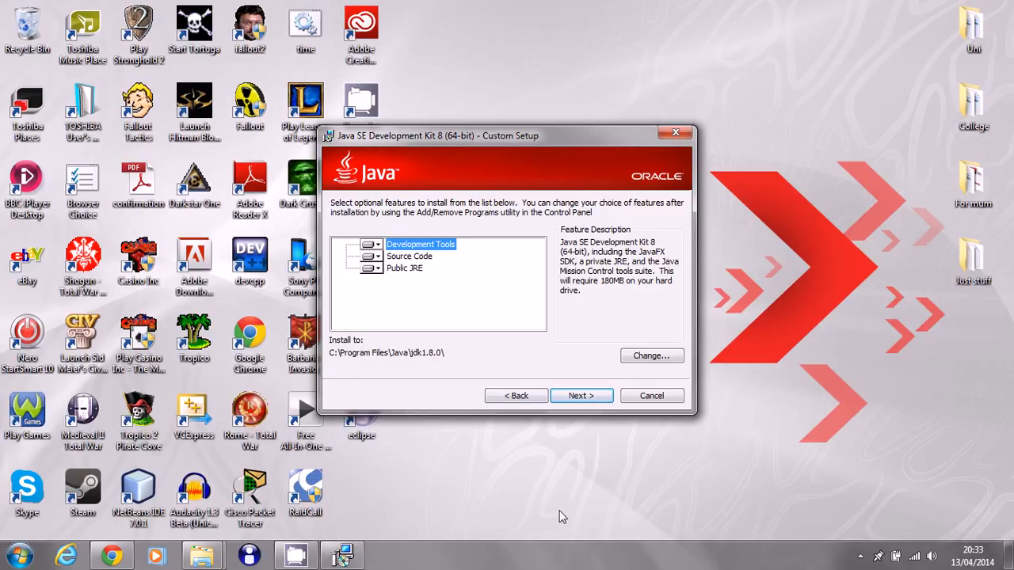
pyautogui.click(592, 396)
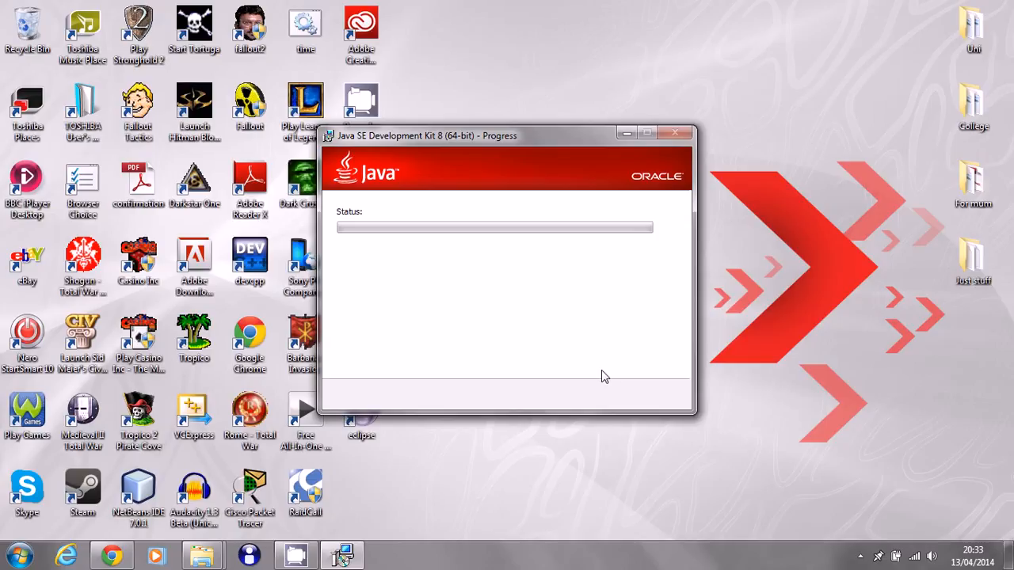
pyautogui.rightClick(866, 559)
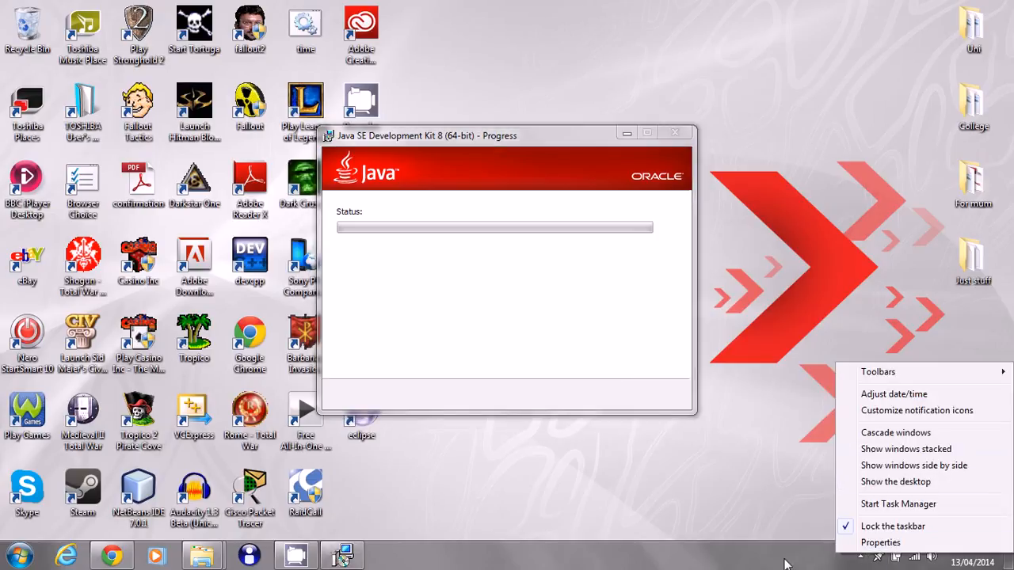
pyautogui.click(787, 559)
pyautogui.click(860, 557)
pyautogui.rightClick(872, 457)
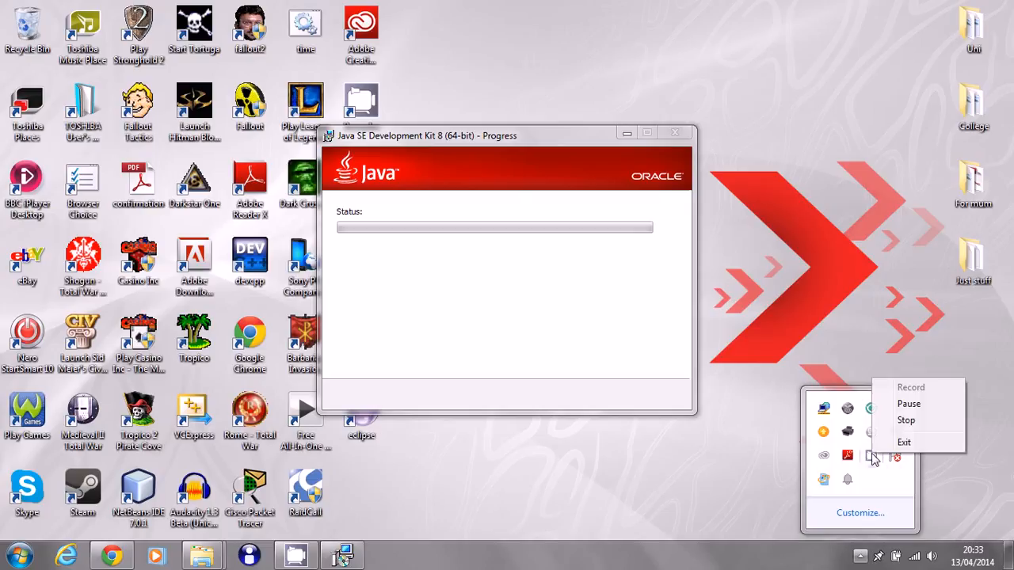
pyautogui.click(908, 405)
pyautogui.click(901, 386)
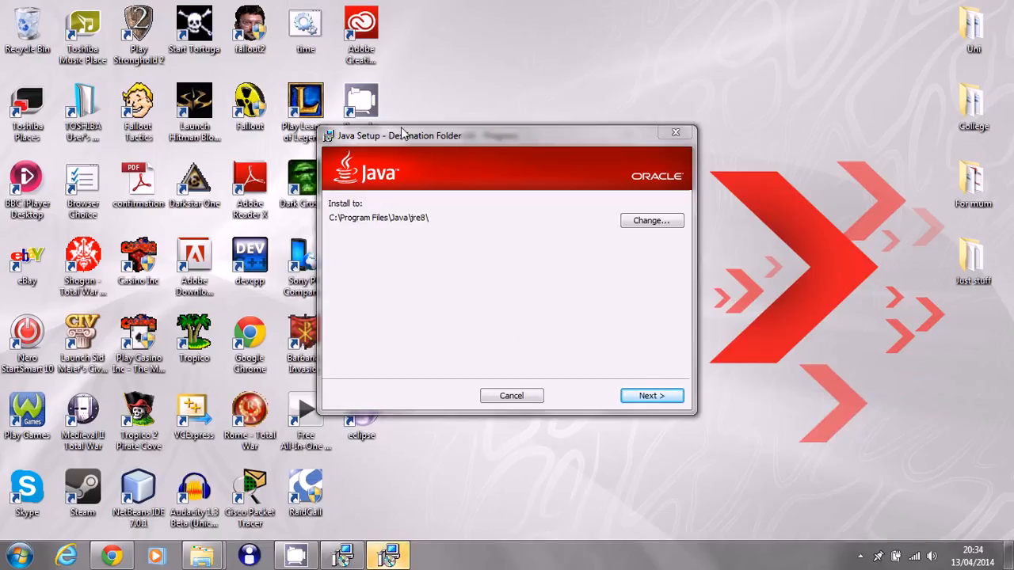
# Step: Accept C:\Program Files\Java\jre8\ as the JRE destination folder and start its installation
pyautogui.click(343, 218)
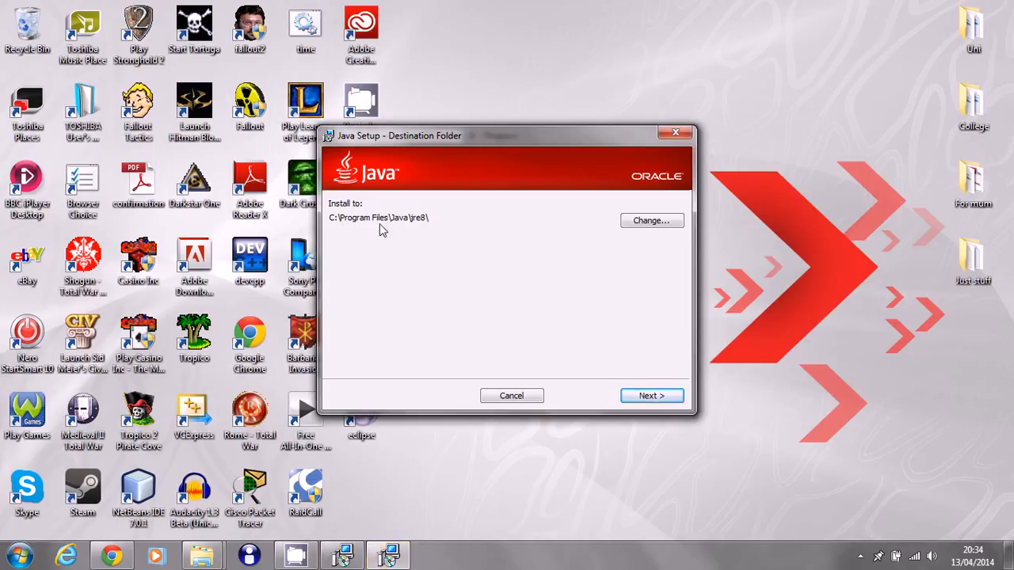
pyautogui.click(650, 395)
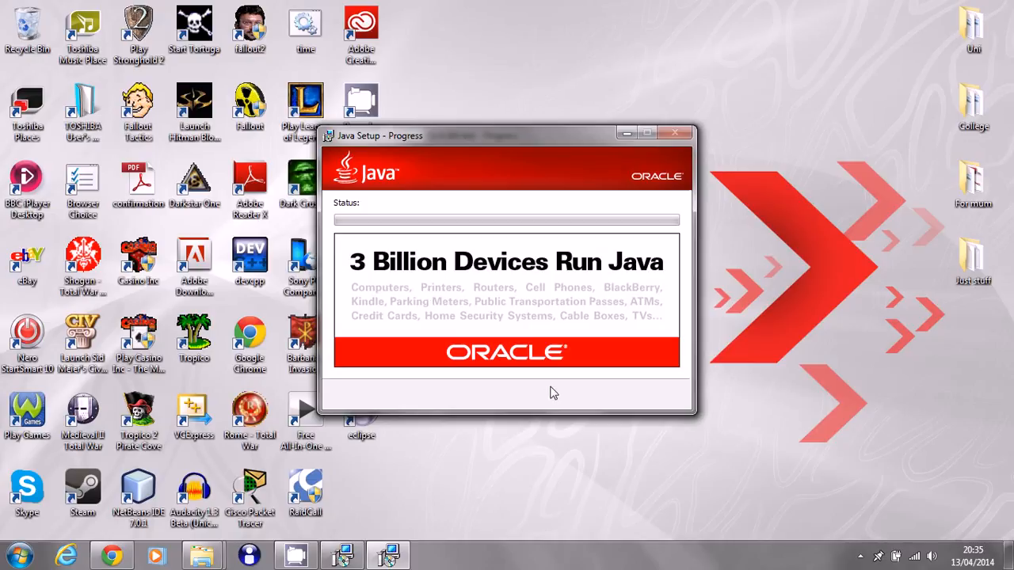
pyautogui.rightClick(870, 560)
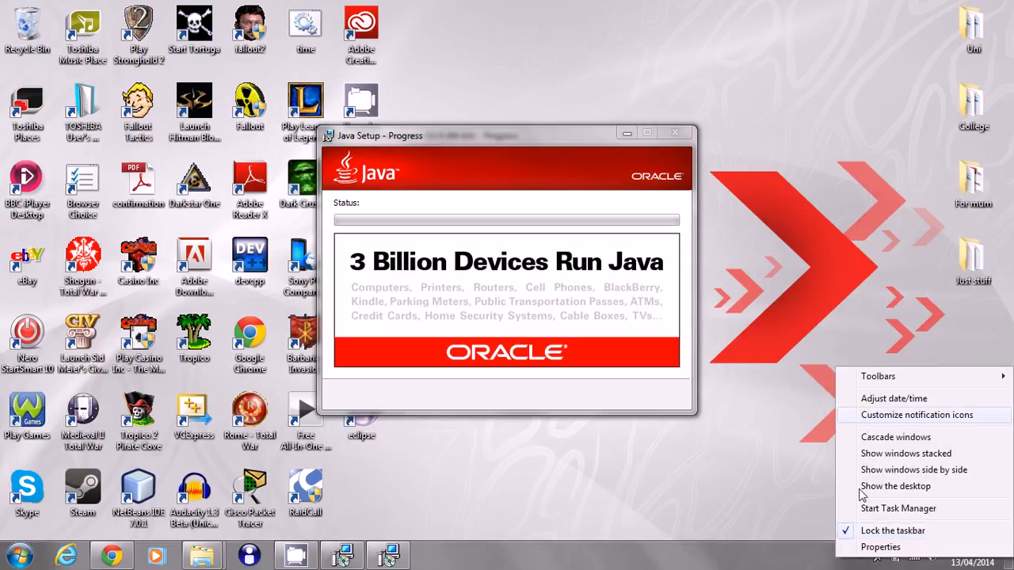
pyautogui.click(860, 557)
pyautogui.rightClick(875, 460)
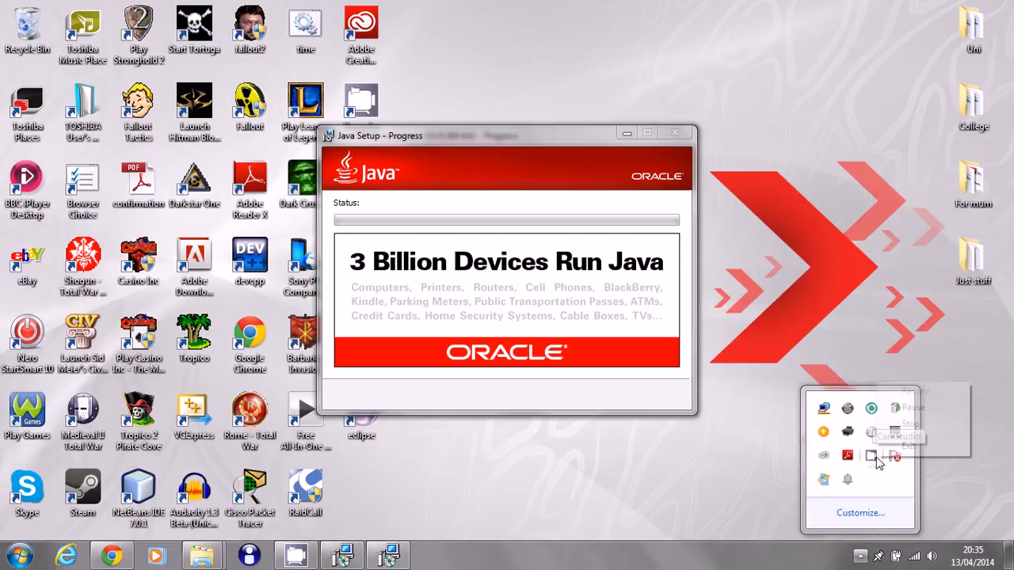
pyautogui.click(906, 407)
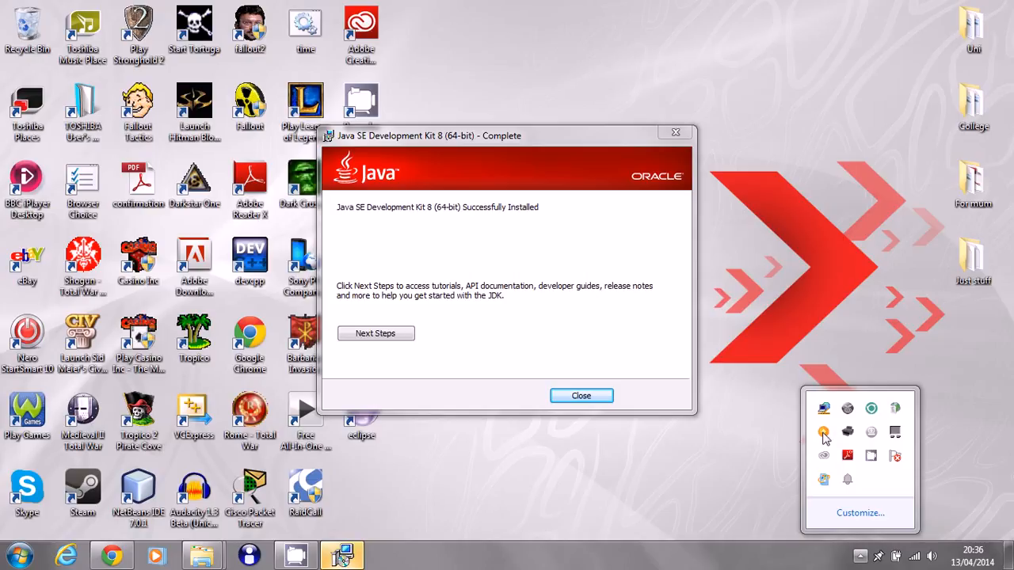
pyautogui.rightClick(871, 457)
pyautogui.click(633, 331)
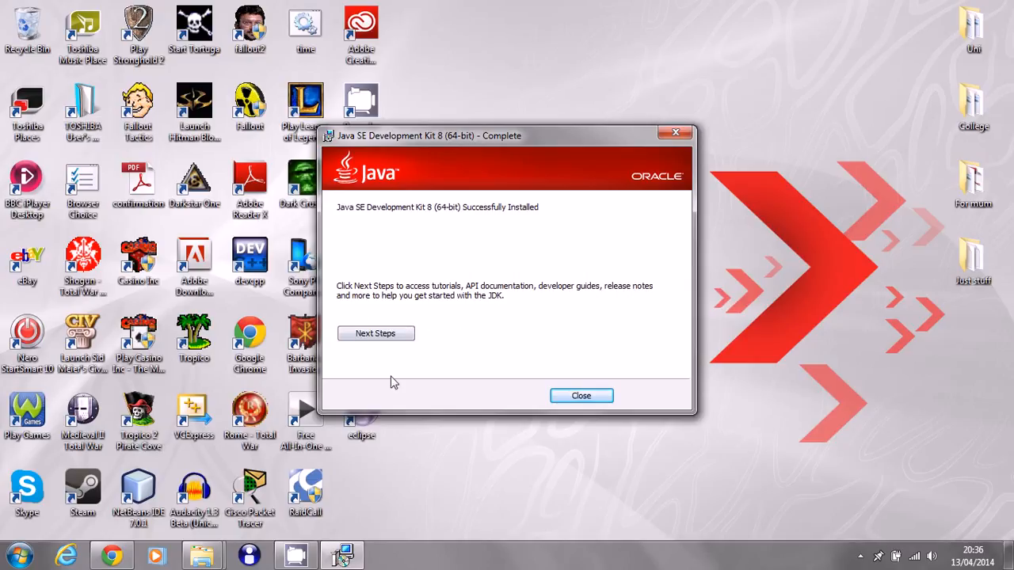
# Step: Close the completed Java SE Development Kit 8 setup wizard
pyautogui.click(582, 396)
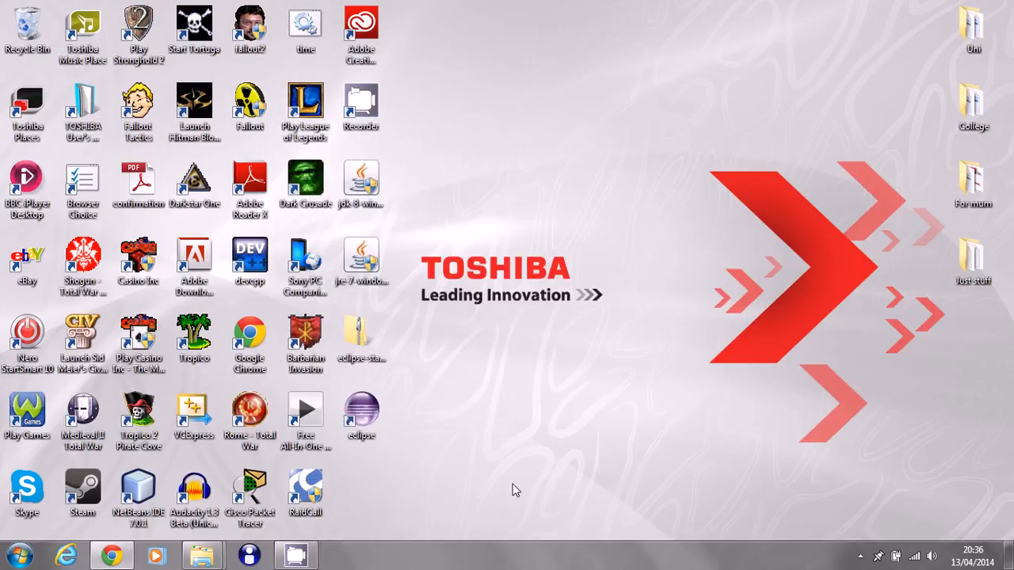
pyautogui.click(358, 409)
# Step: Open the Environment Variables dialog through Control Panel's advanced system settings
pyautogui.click(19, 556)
pyautogui.click(262, 361)
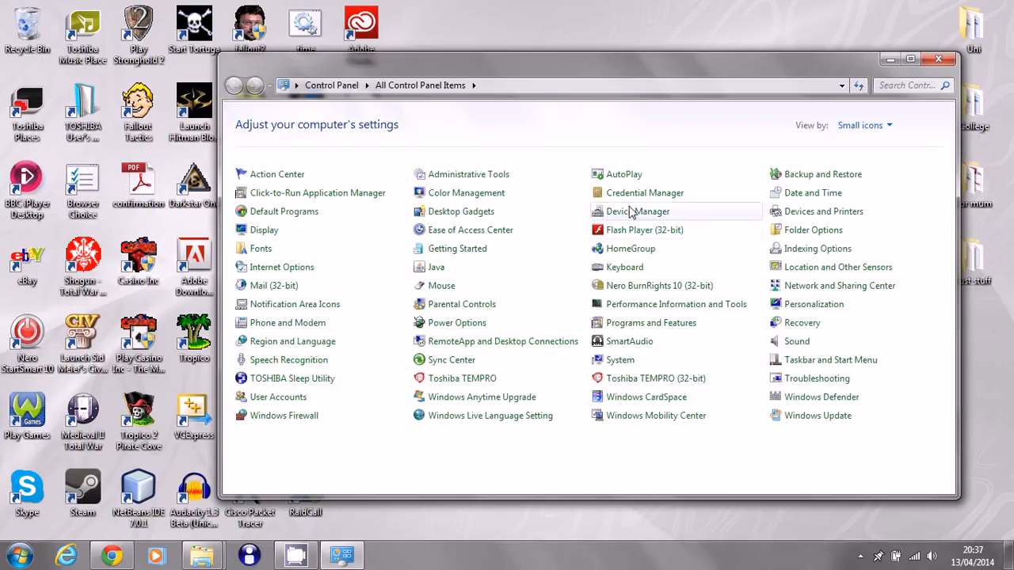
pyautogui.click(620, 360)
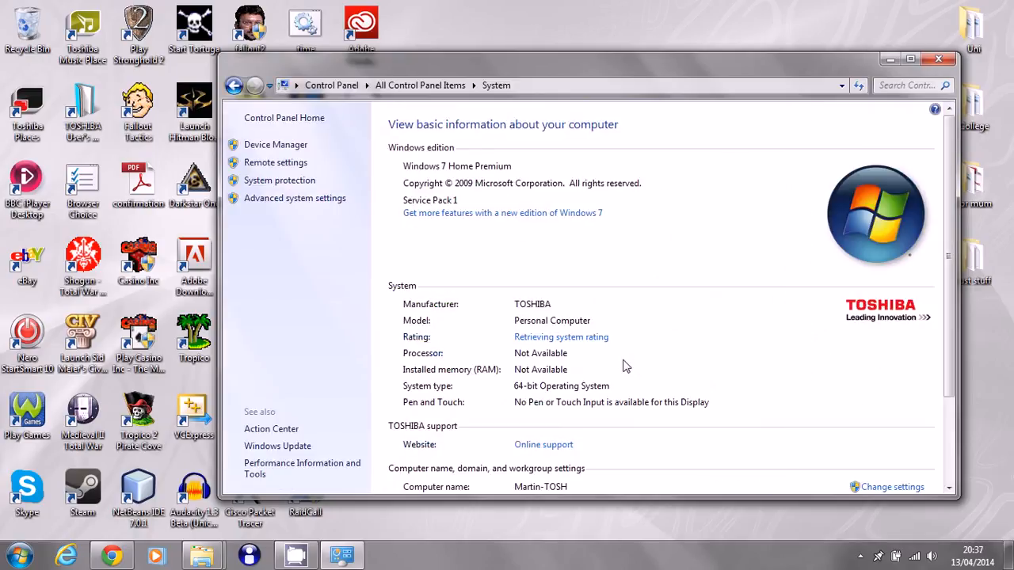
pyautogui.click(327, 201)
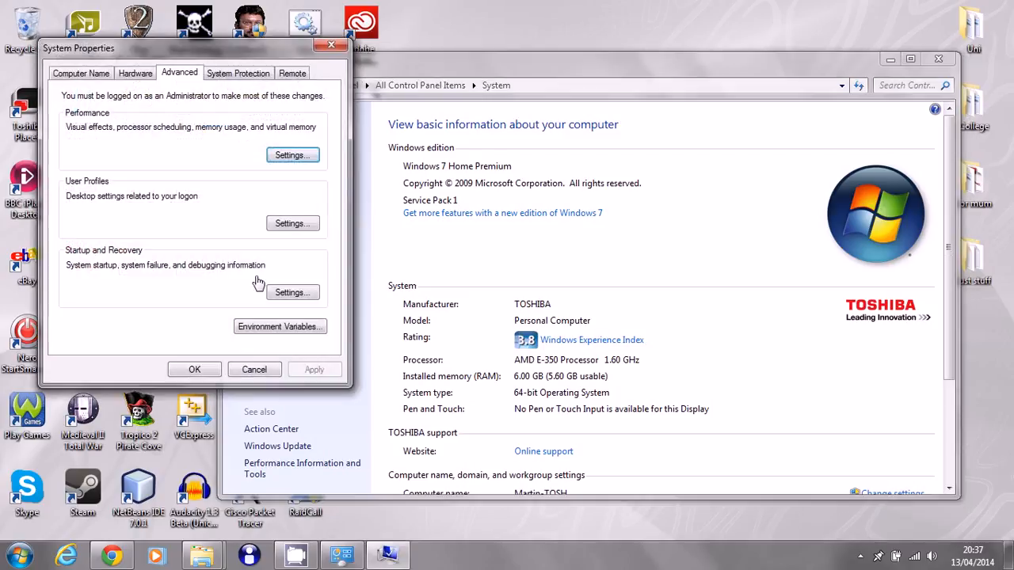
pyautogui.moveTo(153, 50); pyautogui.dragTo(400, 100)
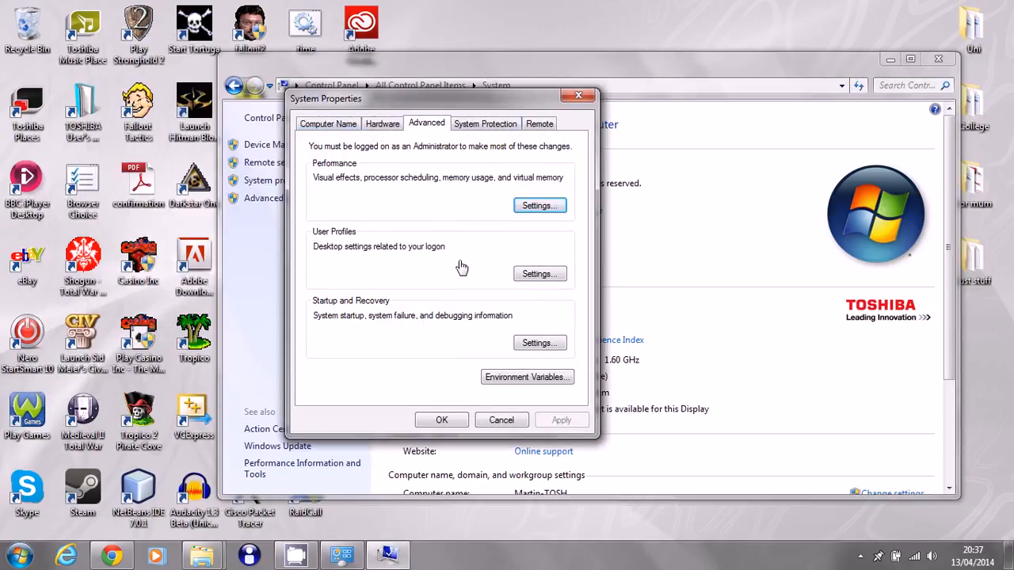
pyautogui.click(545, 380)
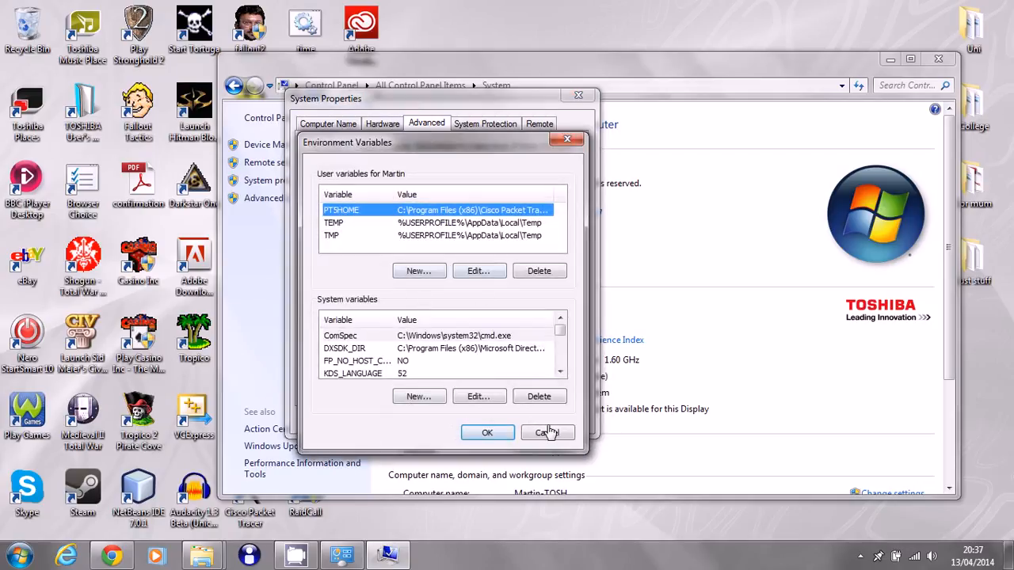
# Step: Open the Path system variable for editing and append a semicolon to the end of its value
pyautogui.scroll(-2, 560, 346)
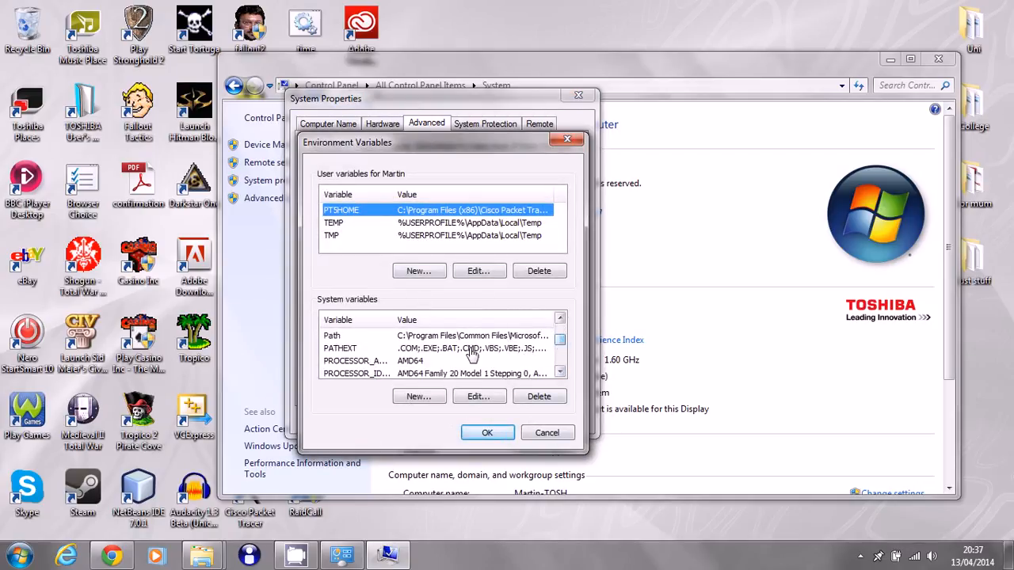
pyautogui.click(465, 339)
pyautogui.click(478, 396)
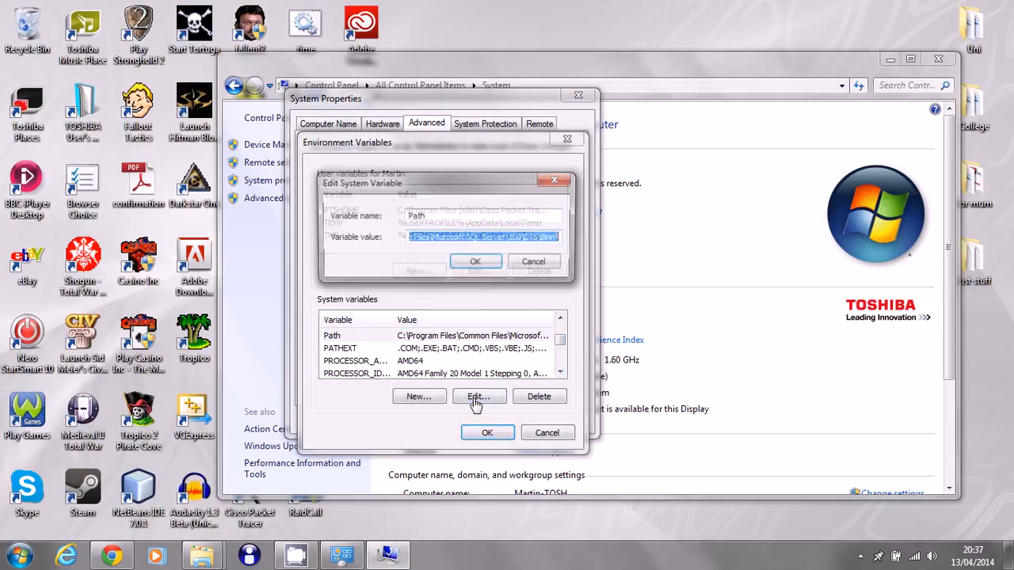
pyautogui.click(561, 239)
pyautogui.write(';')
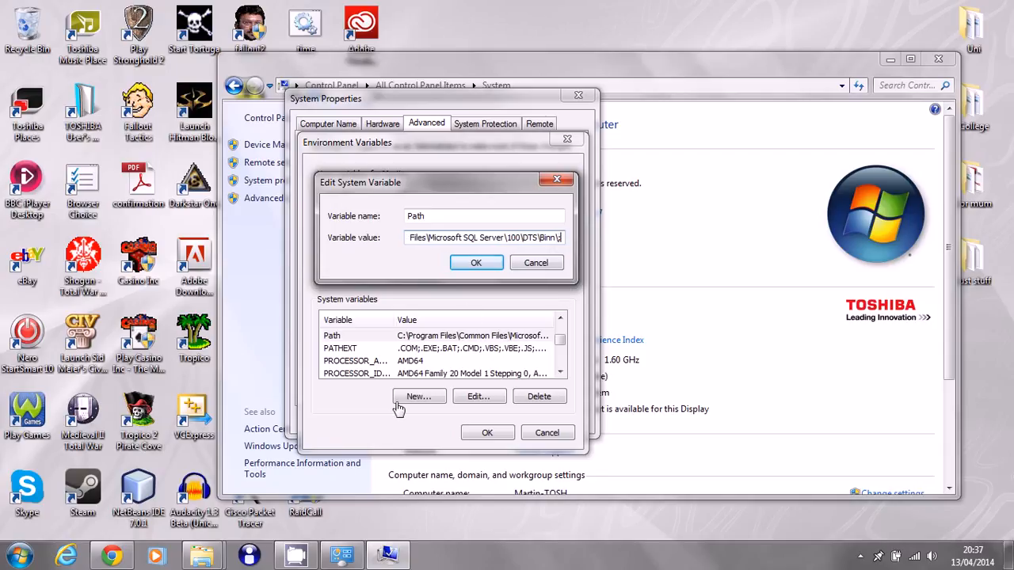
# Step: Switch to File Explorer, open the jdk1.8.0\bin folder inside Program Files\Java and copy its full folder path
pyautogui.click(204, 558)
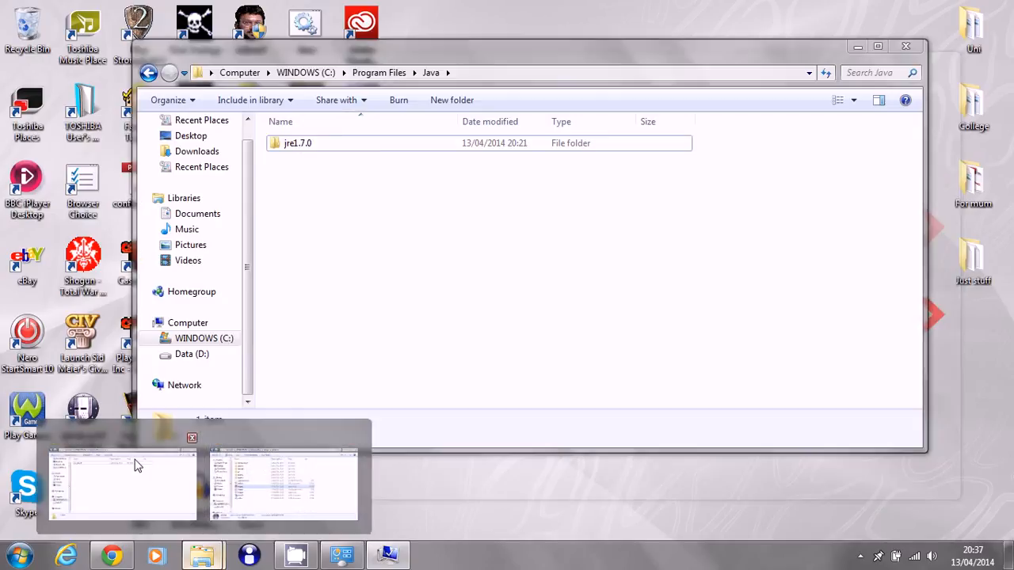
pyautogui.click(135, 464)
pyautogui.click(327, 142)
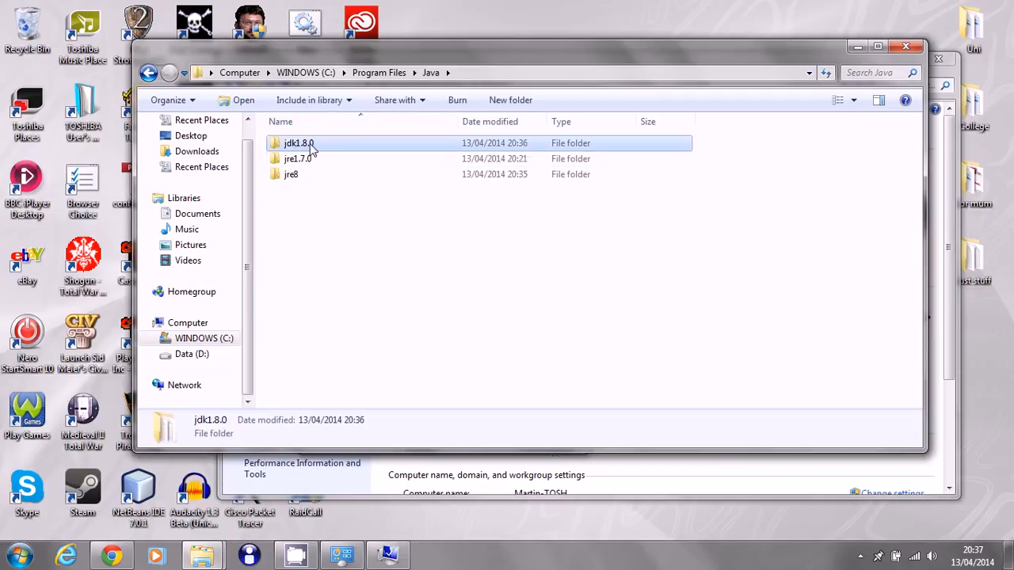
pyautogui.doubleClick(310, 148)
pyautogui.doubleClick(317, 151)
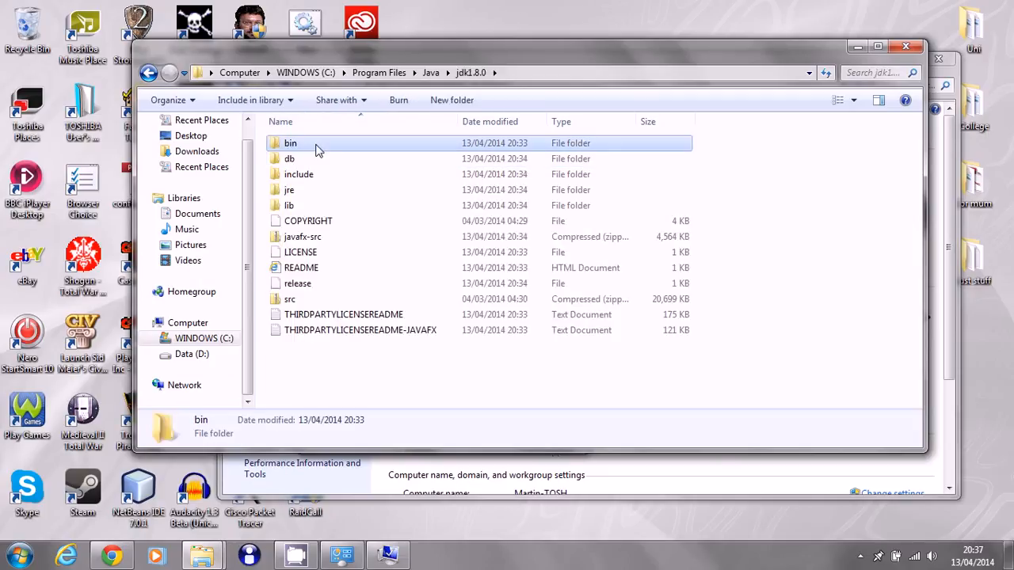
pyautogui.click(543, 72)
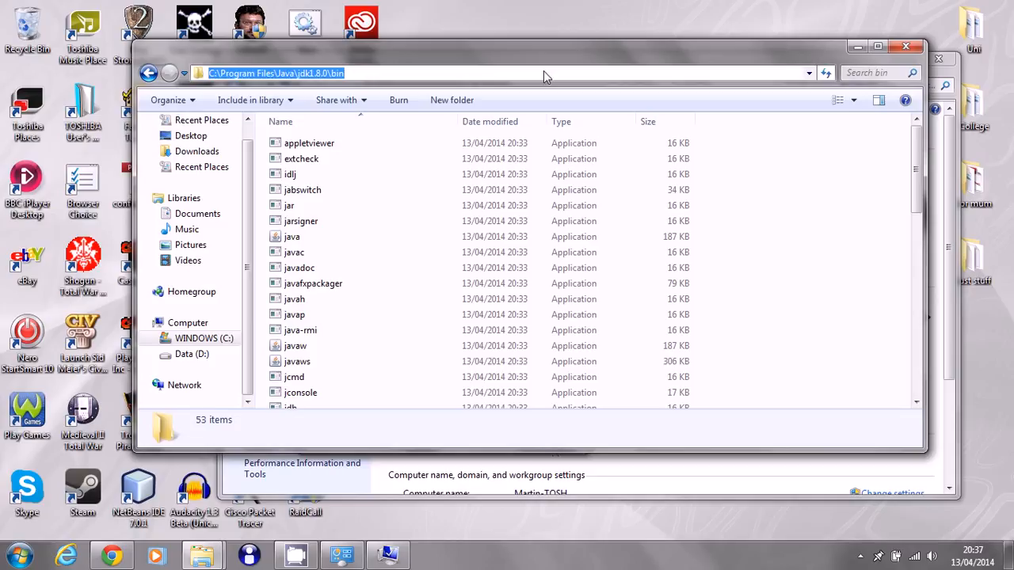
pyautogui.rightClick(299, 70)
pyautogui.click(336, 122)
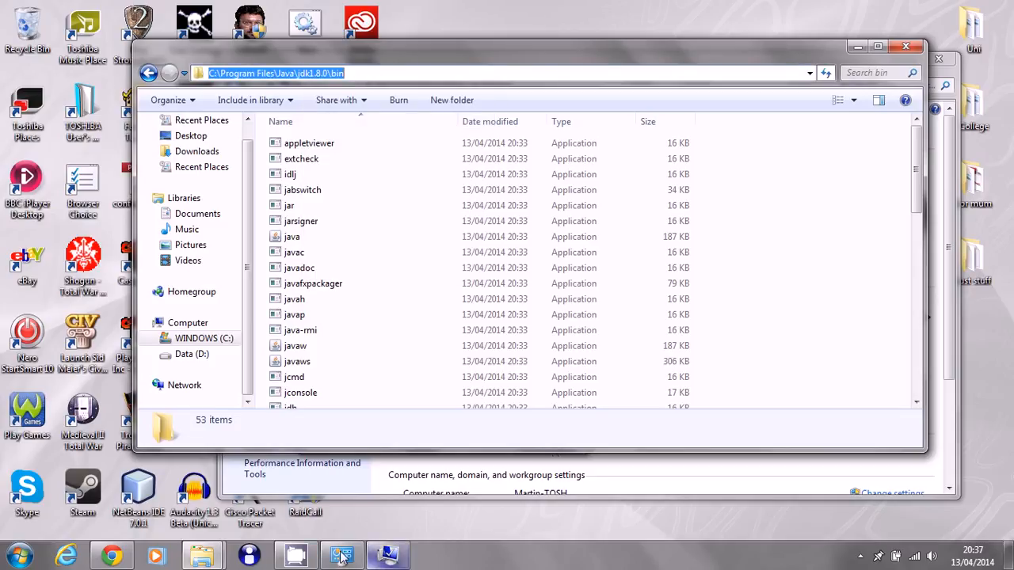
# Step: Append the copied path C:\Program Files\Java\jdk1.8.0\bin to the end of the Path system variable's value and confirm the edit
pyautogui.click(393, 557)
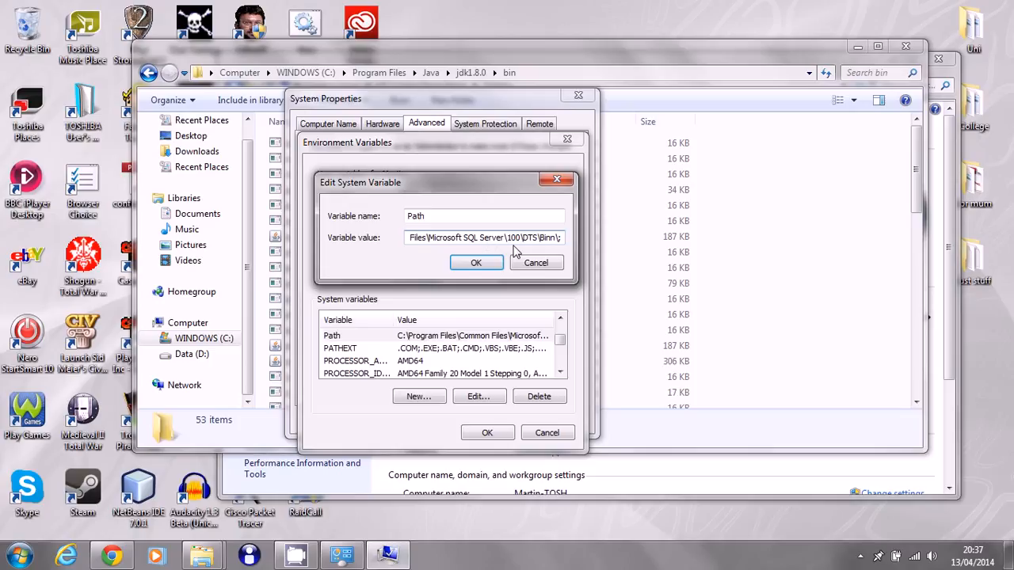
pyautogui.rightClick(561, 237)
pyautogui.click(594, 297)
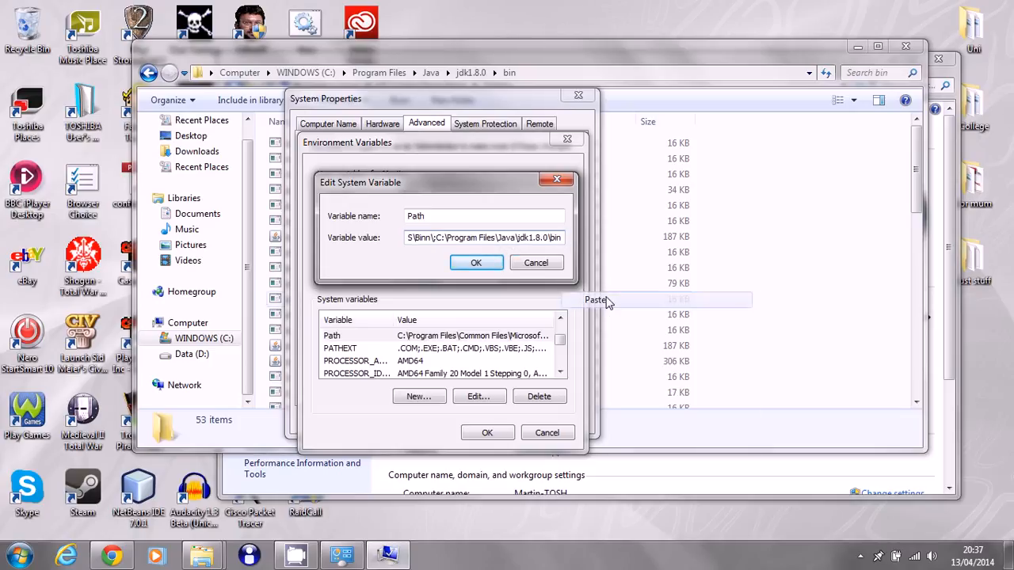
pyautogui.click(467, 265)
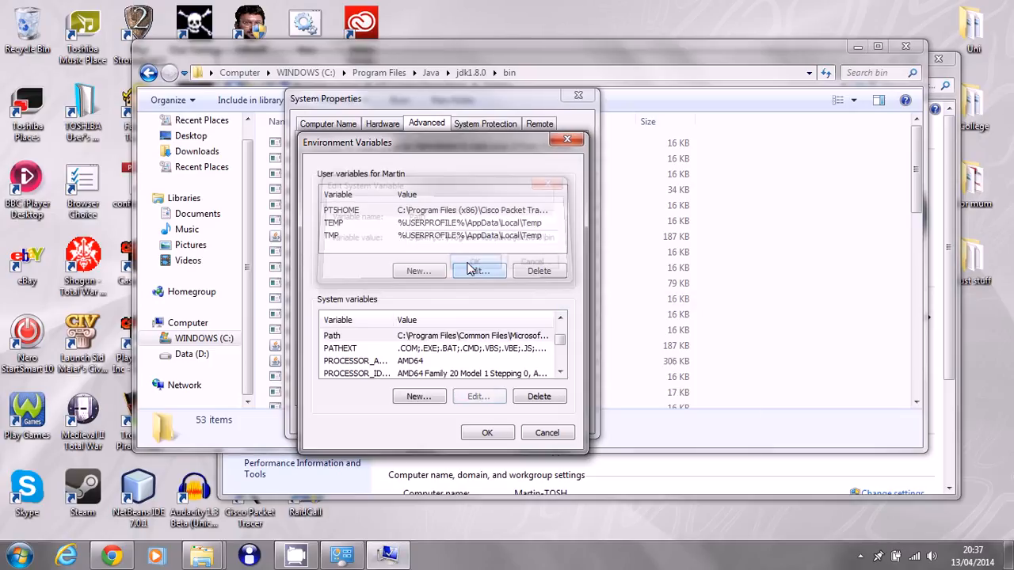
# Step: Accept the Environment Variables and System Properties dialogs and close the Explorer and System windows
pyautogui.click(496, 435)
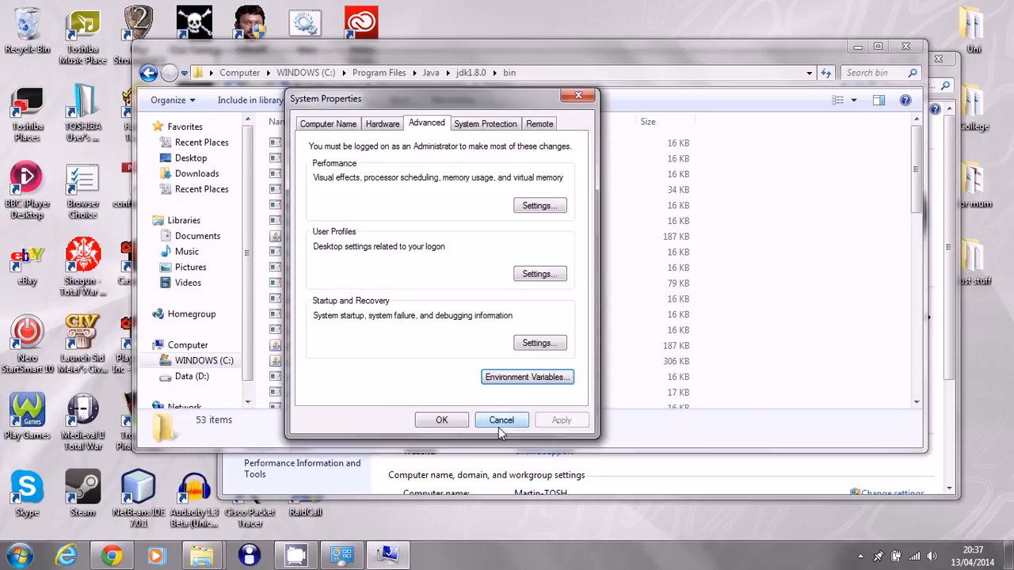
pyautogui.click(441, 420)
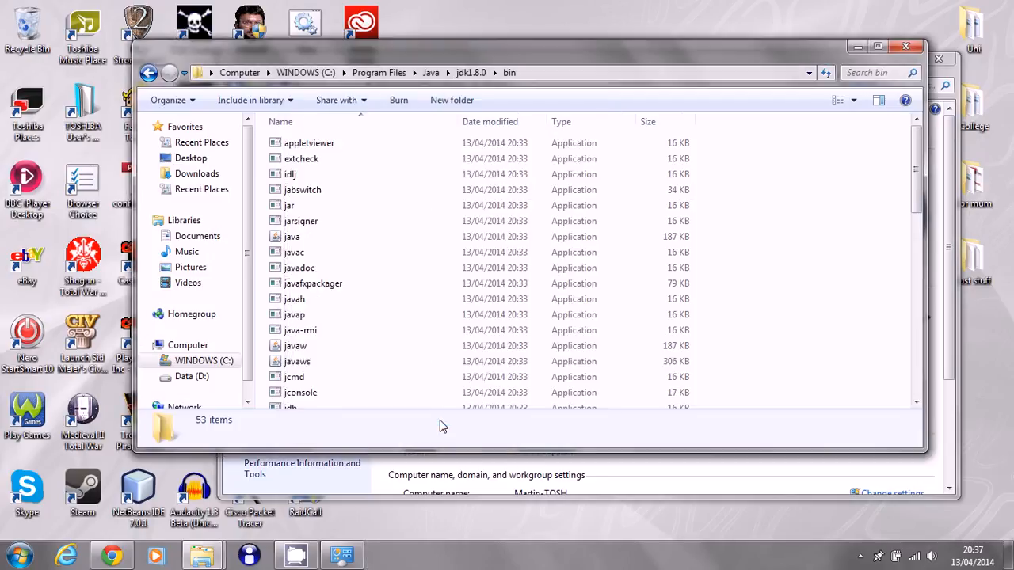
pyautogui.click(908, 49)
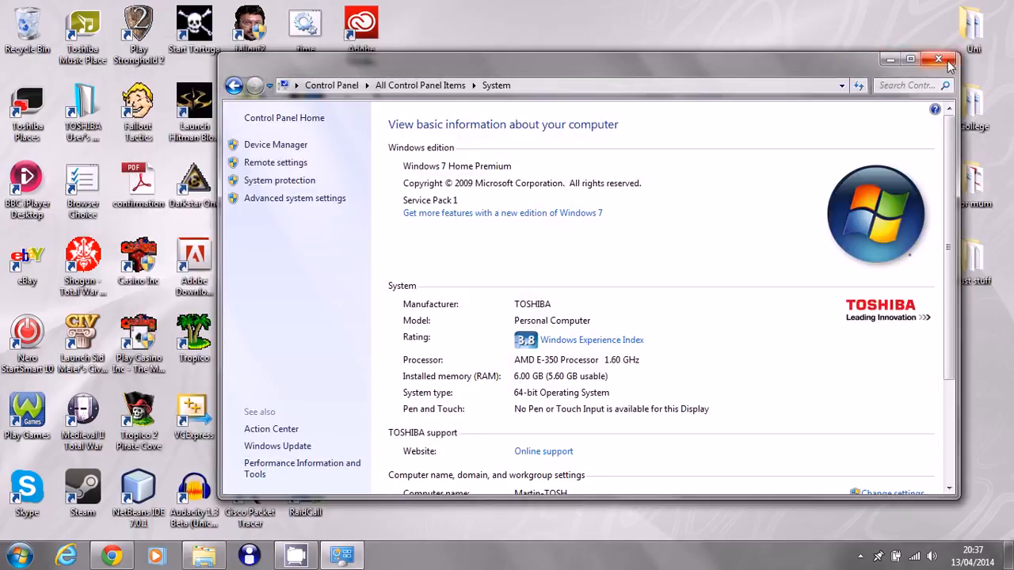
pyautogui.click(938, 58)
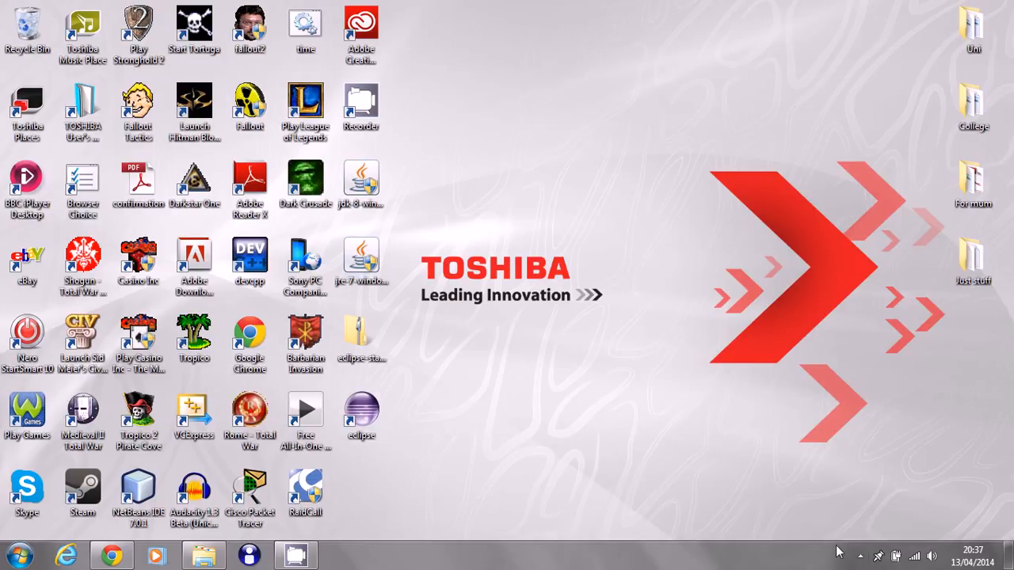
pyautogui.click(861, 557)
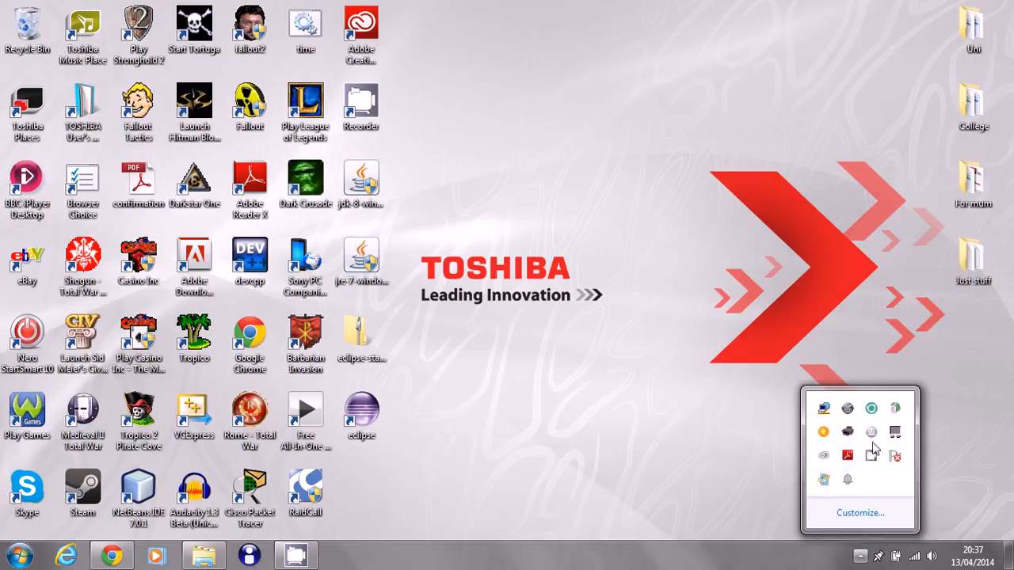
pyautogui.rightClick(871, 459)
pyautogui.click(907, 425)
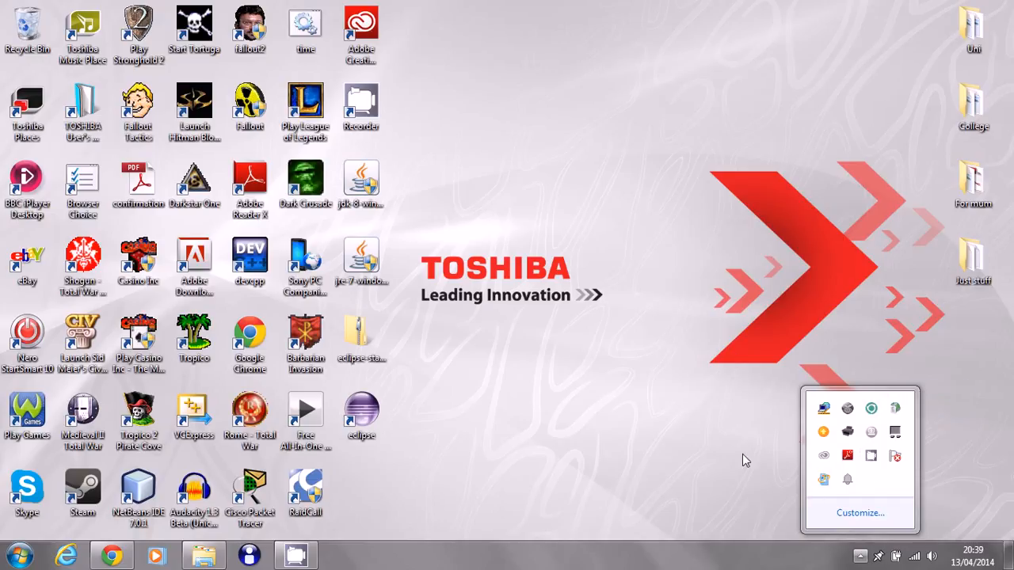
pyautogui.click(742, 454)
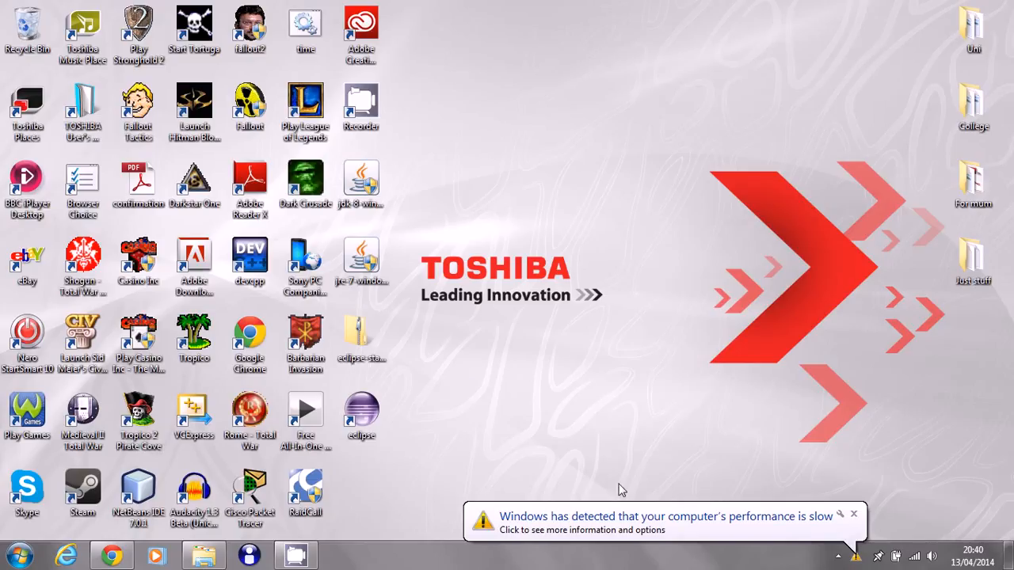
pyautogui.click(838, 557)
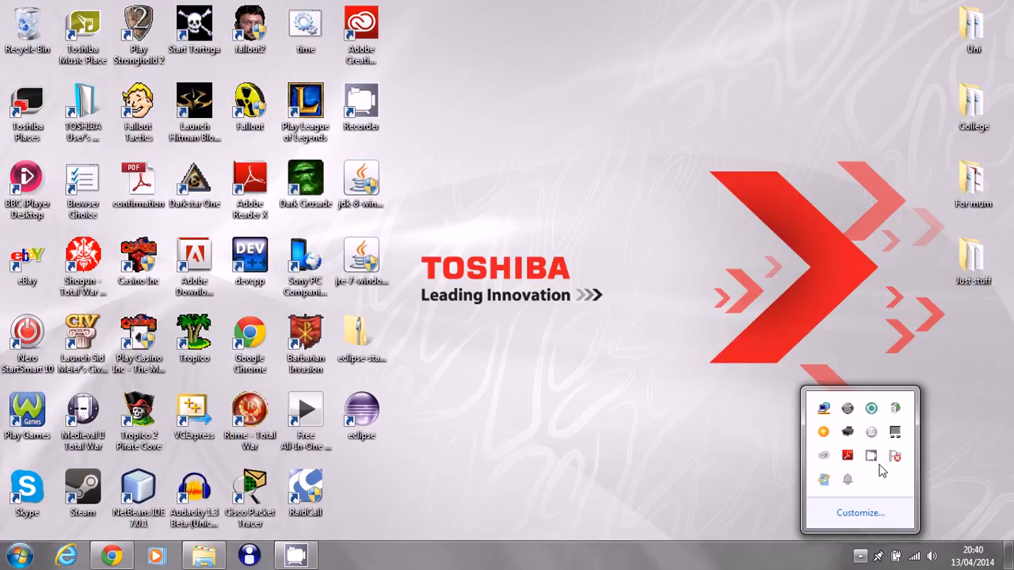
pyautogui.rightClick(871, 458)
pyautogui.click(923, 407)
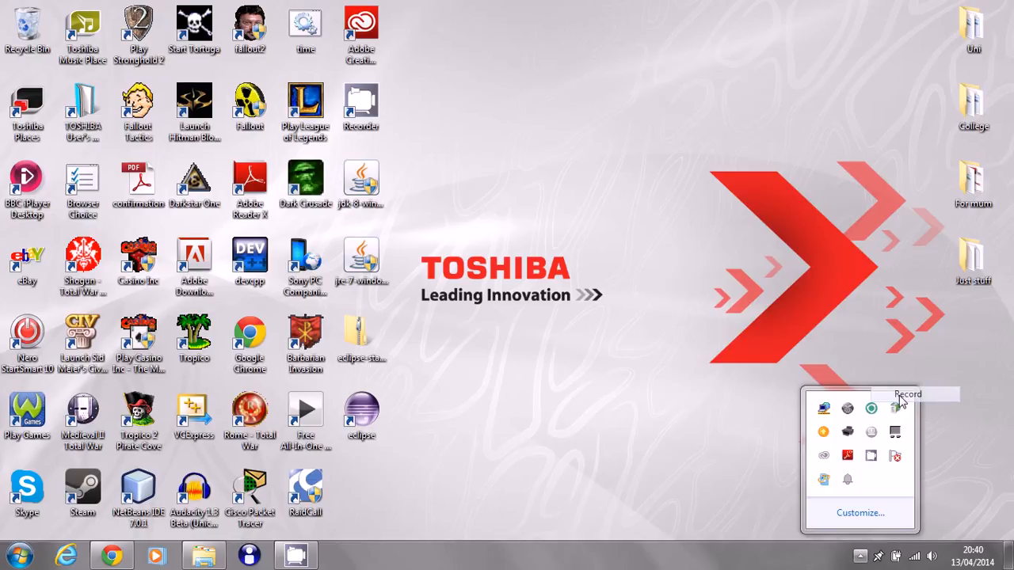
# Step: Launch Eclipse with the suggested workspace folder and cancel the plug-in import wizard, choosing to be reminded later
pyautogui.click(378, 421)
pyautogui.doubleClick(378, 421)
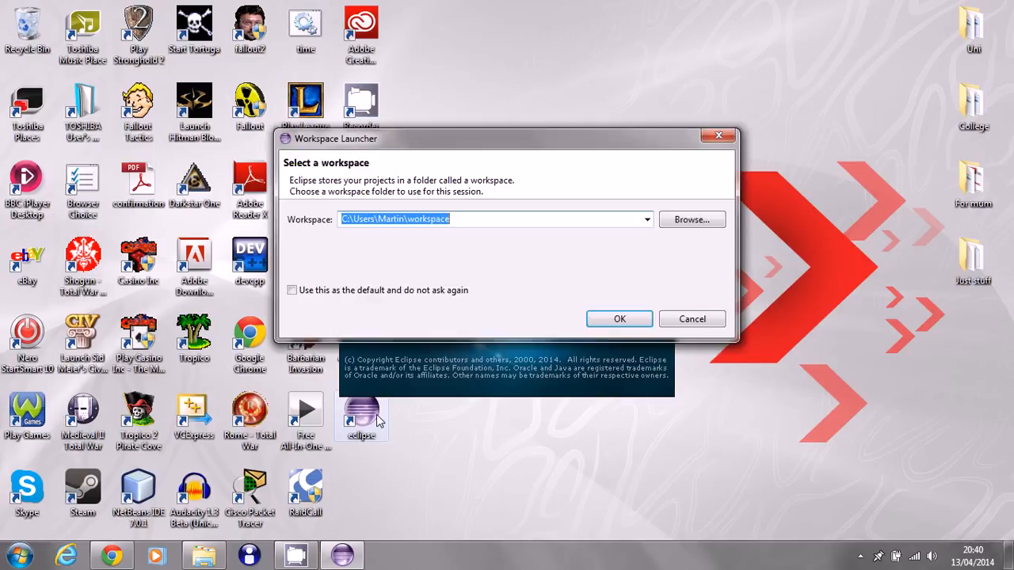
pyautogui.click(623, 325)
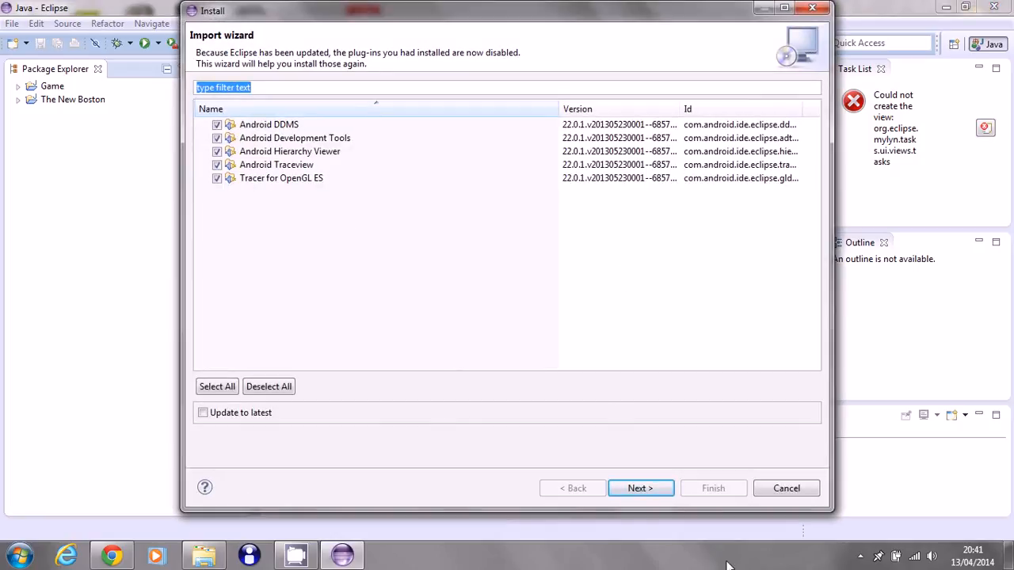
pyautogui.click(777, 492)
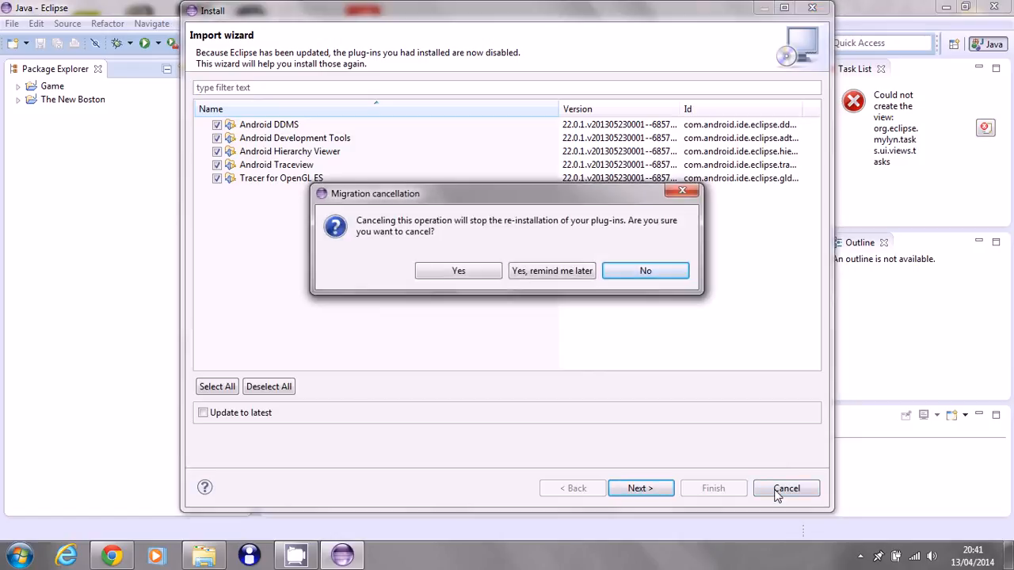
pyautogui.click(552, 271)
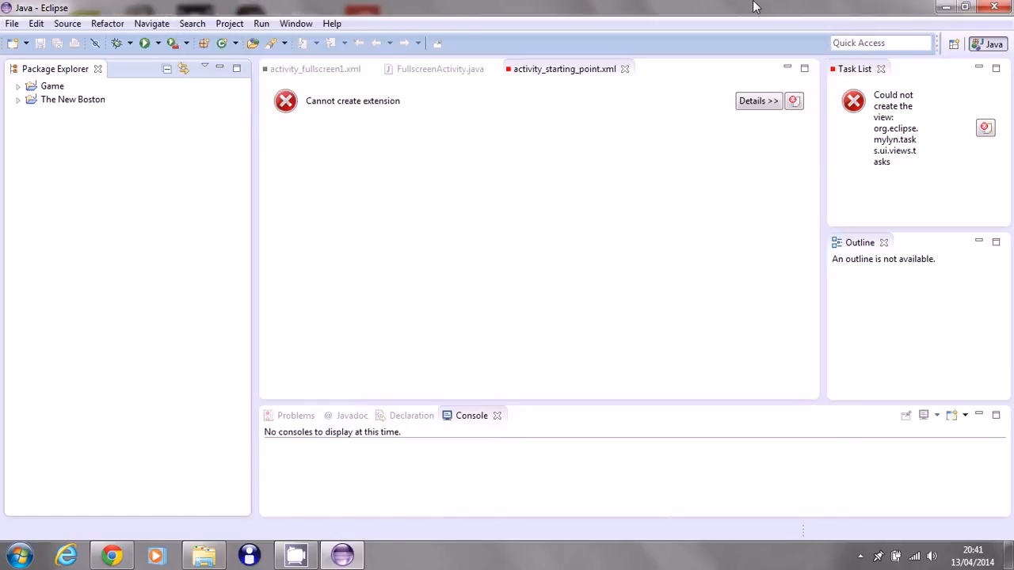
# Step: Restore the maximized Eclipse window to a smaller size, reposition it and start closing Eclipse
pyautogui.doubleClick(755, 6)
pyautogui.moveTo(619, 75); pyautogui.dragTo(571, 36)
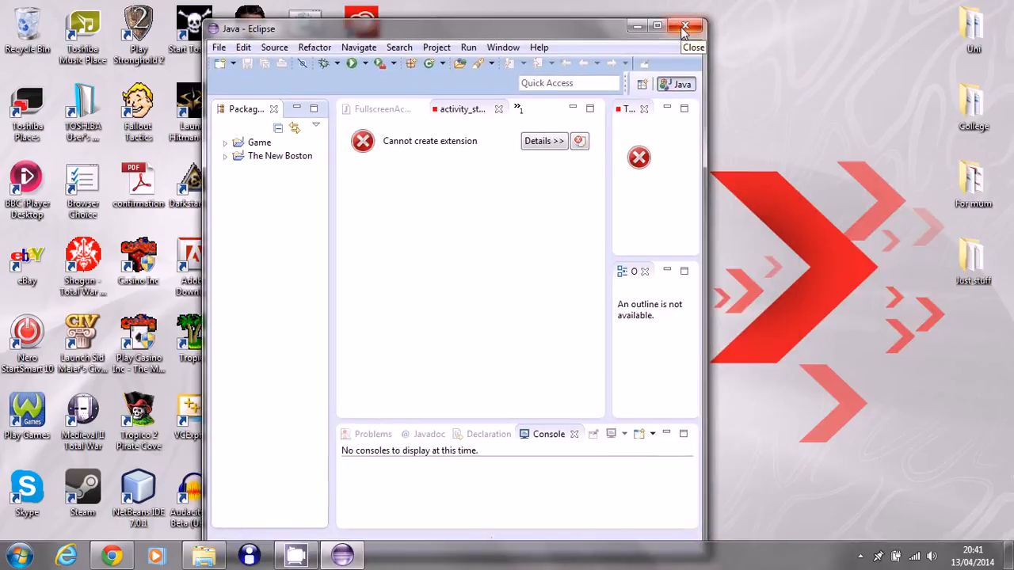
pyautogui.click(685, 27)
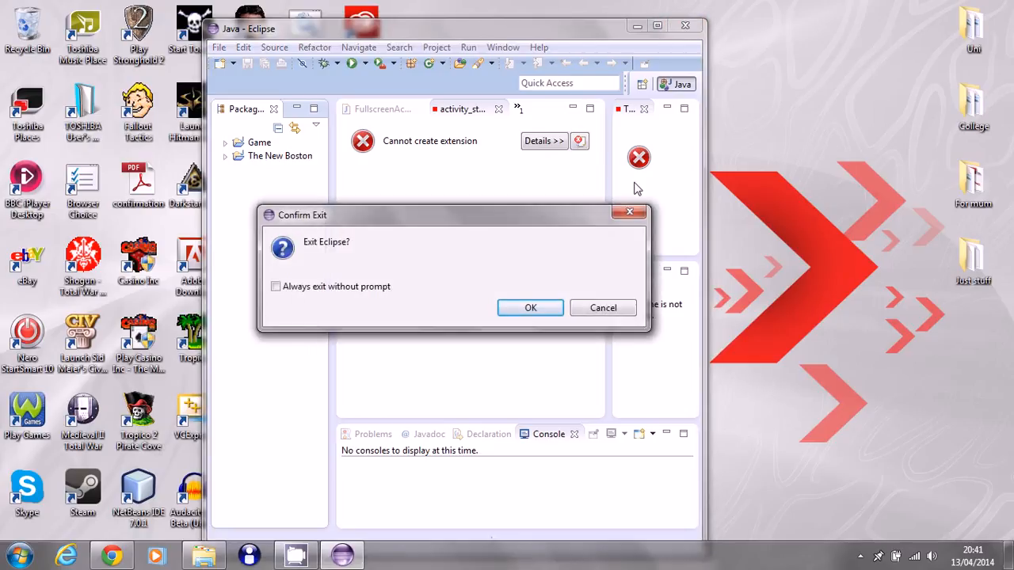